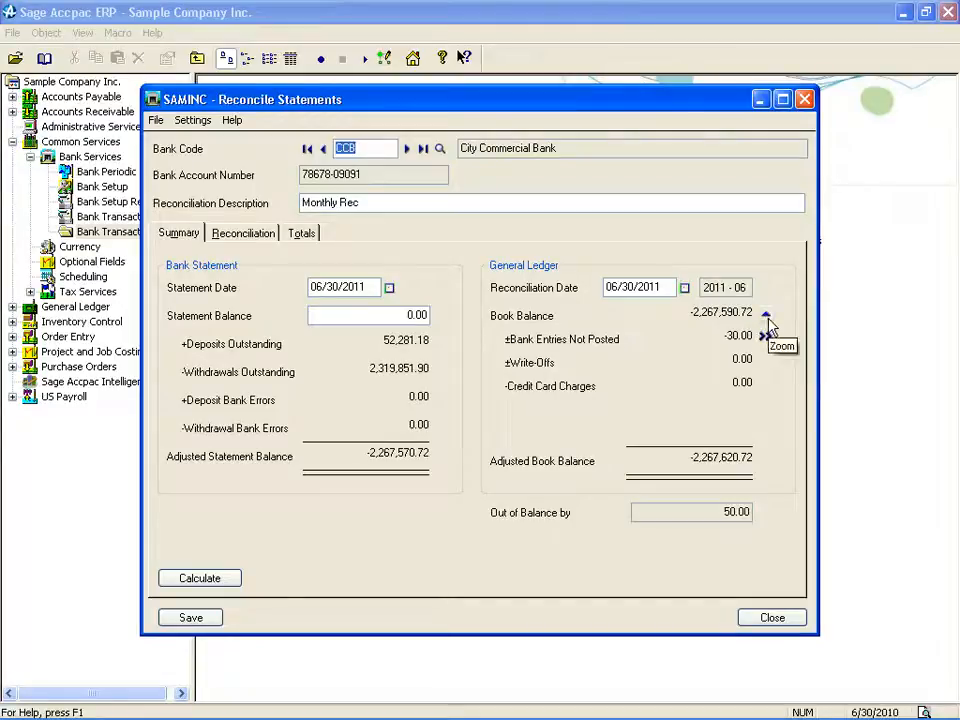
- View the book balance breakdown and check the general ledger accounts assigned to bank CCB in its bank setup record
click(767, 318)
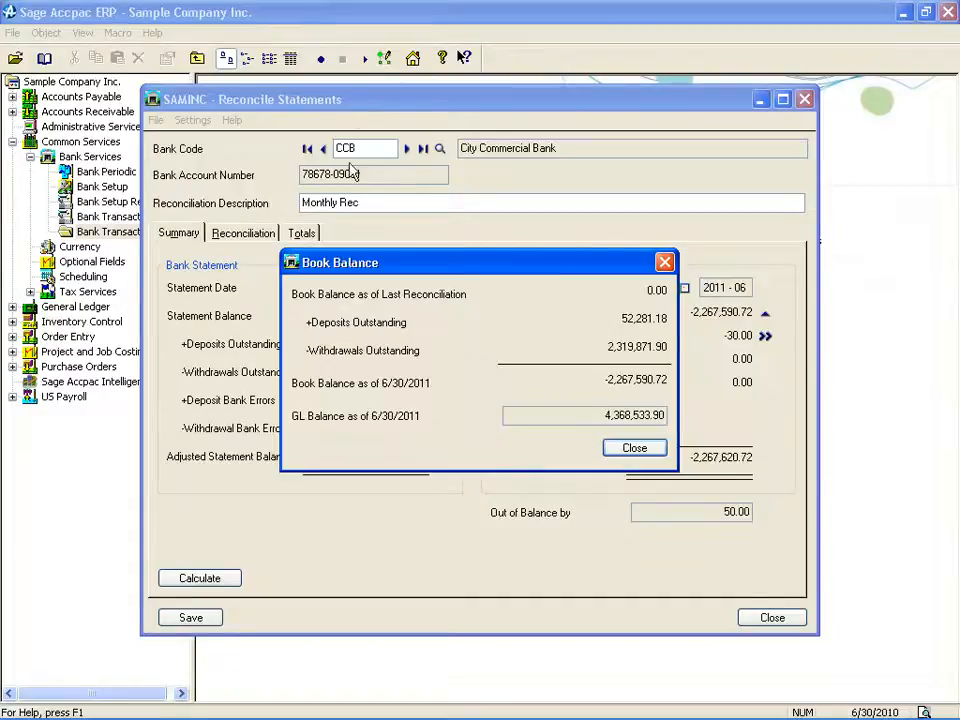
click(100, 158)
double_click(229, 210)
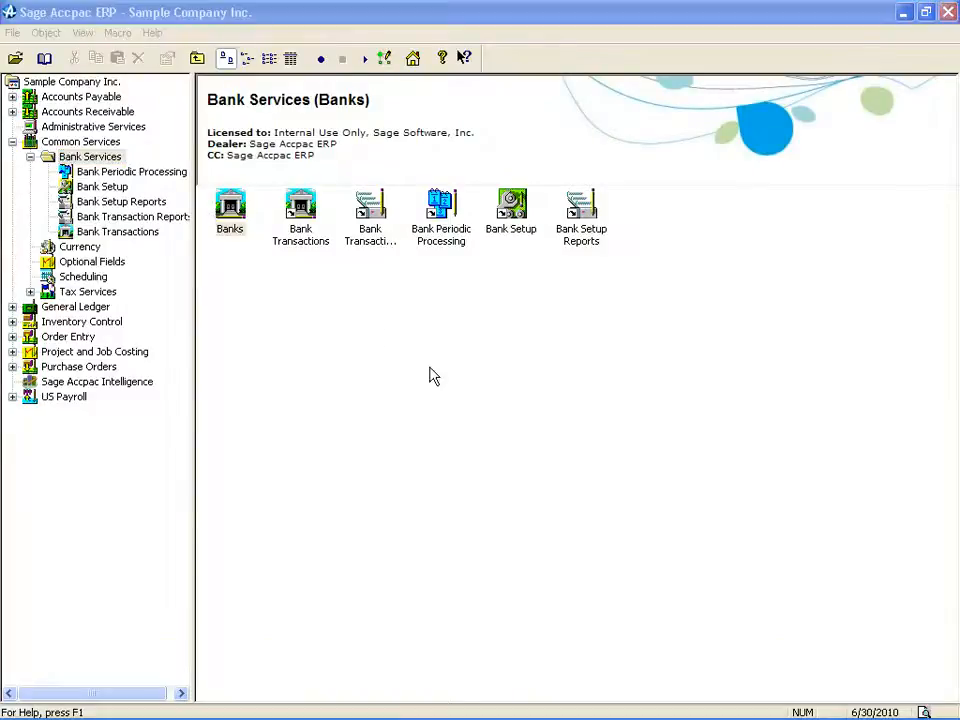
text(CCB)
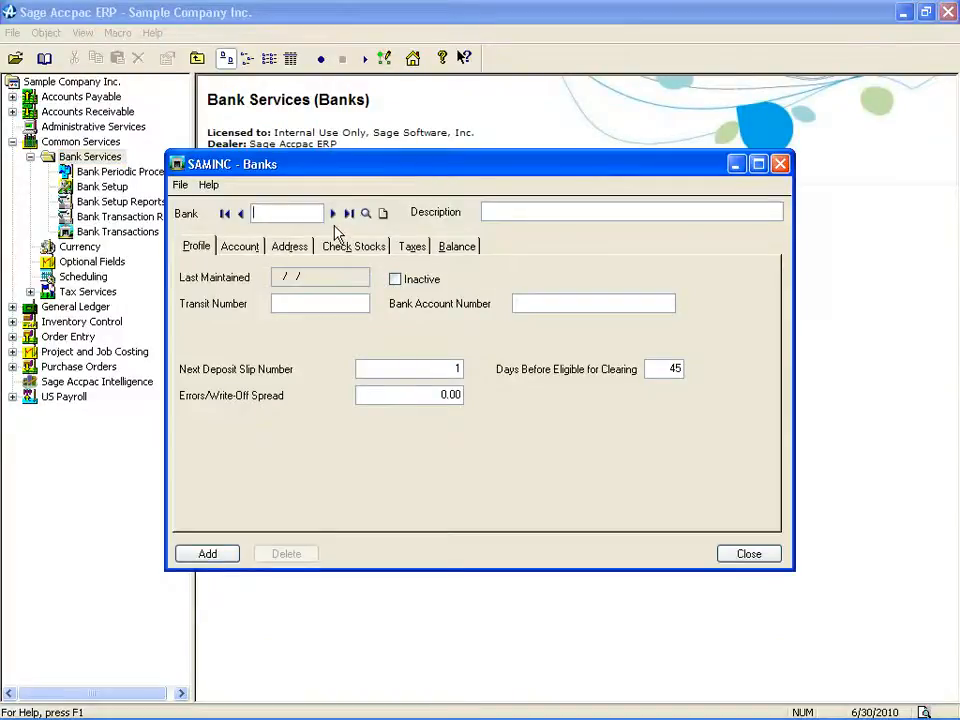
key(Tab)
click(242, 246)
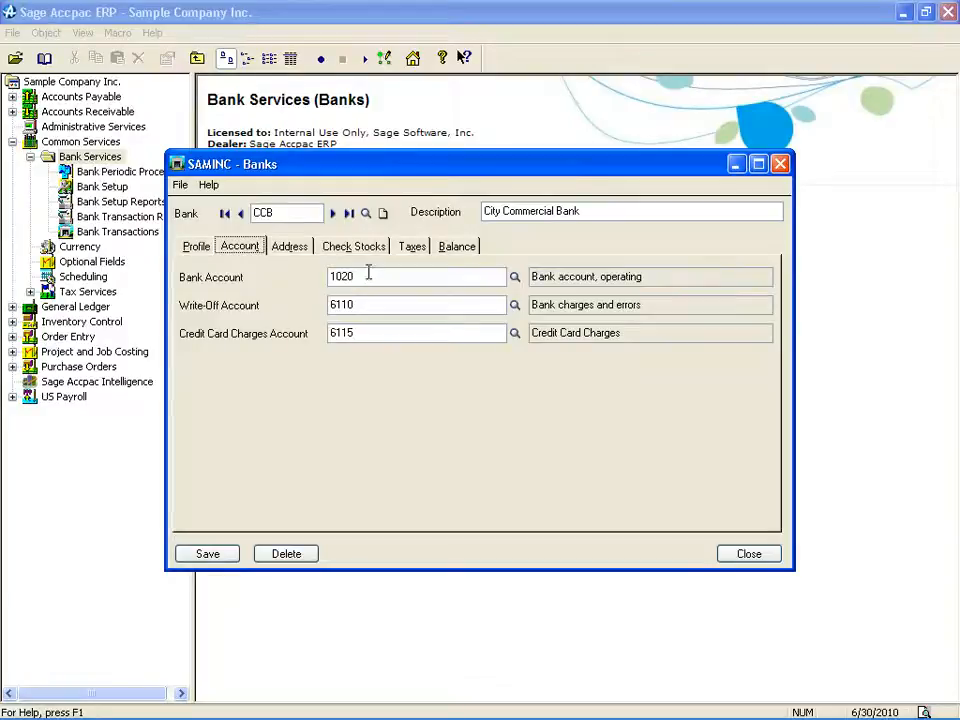
click(748, 554)
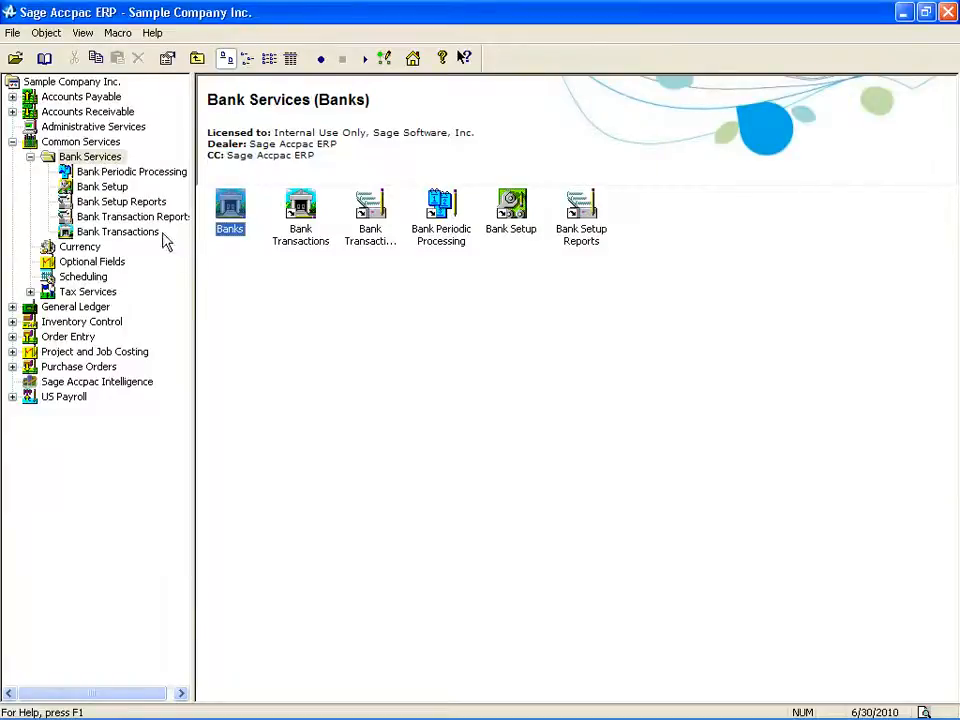
- Return to the statement reconciliation, close the book balance breakdown and inspect the range of bank entries not posted
double_click(310, 210)
double_click(229, 208)
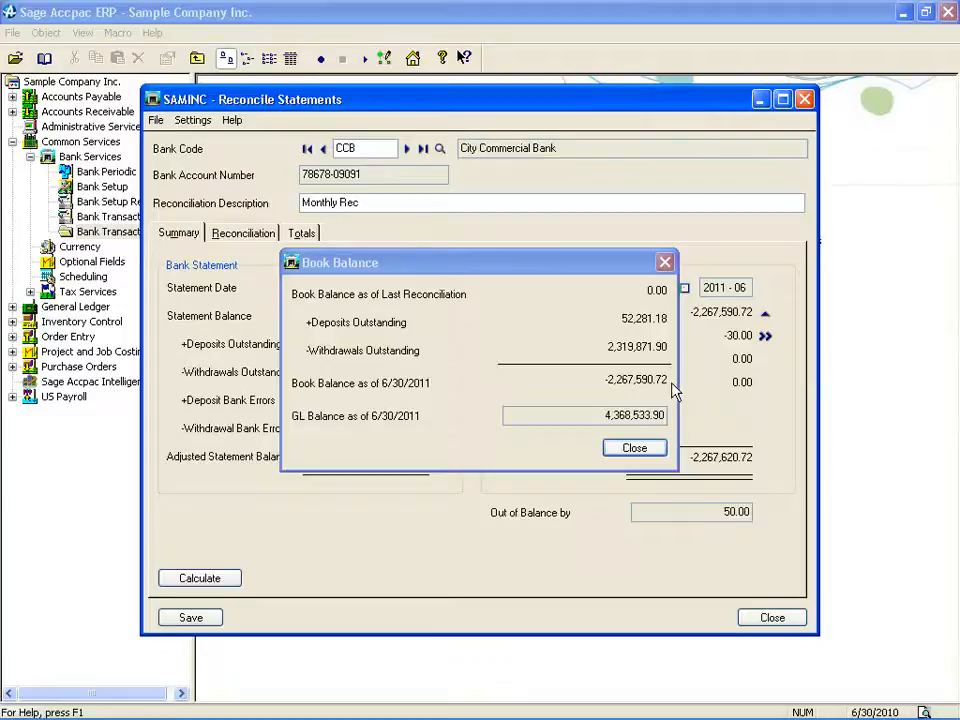
click(654, 452)
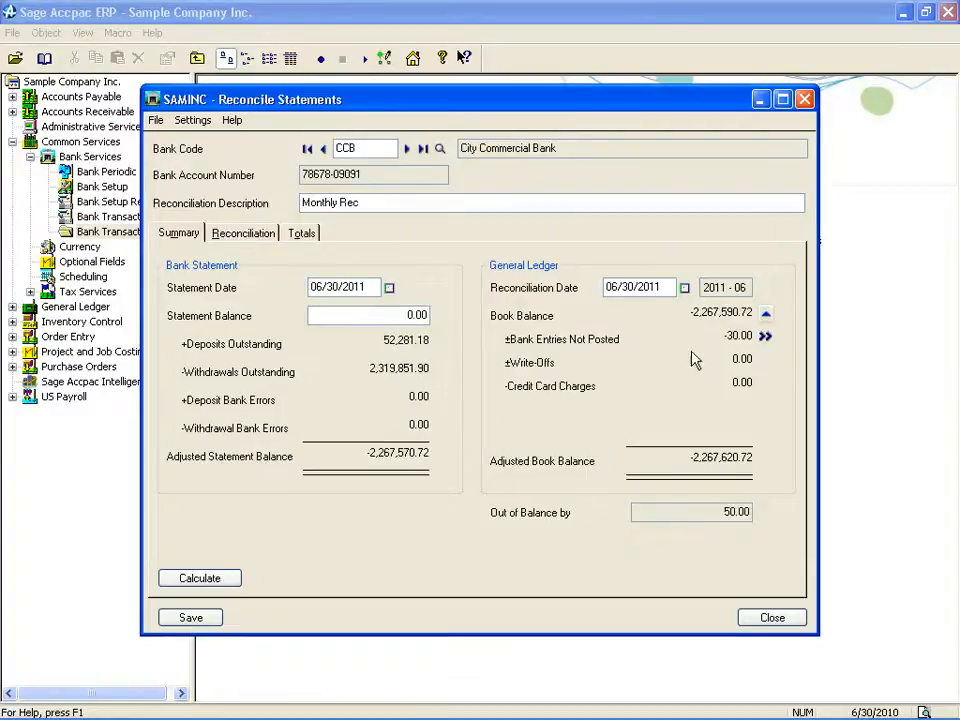
click(765, 338)
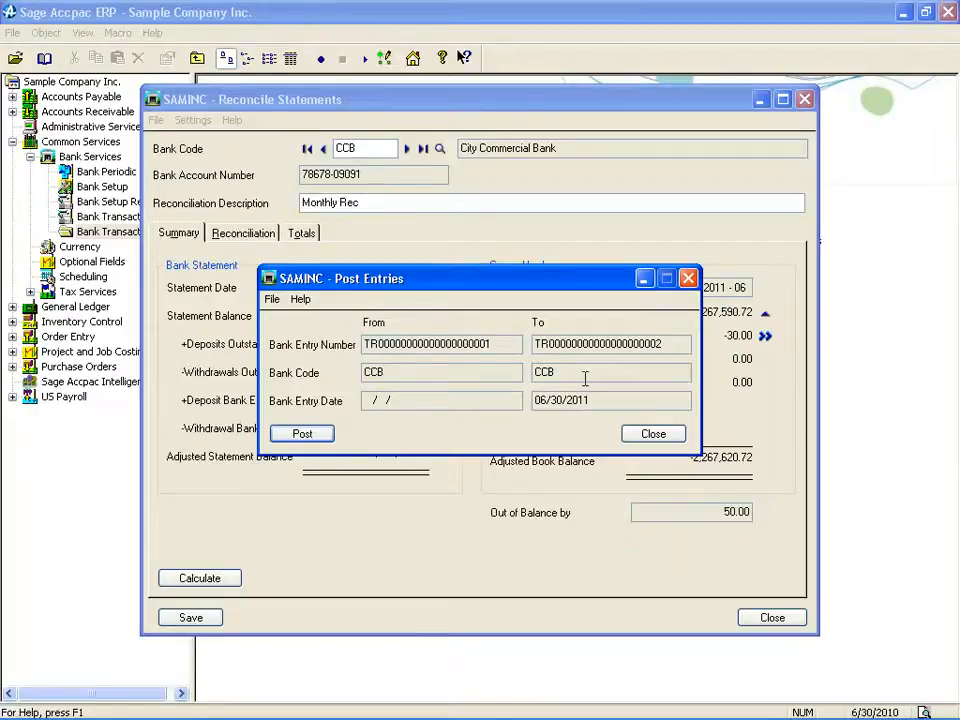
click(658, 436)
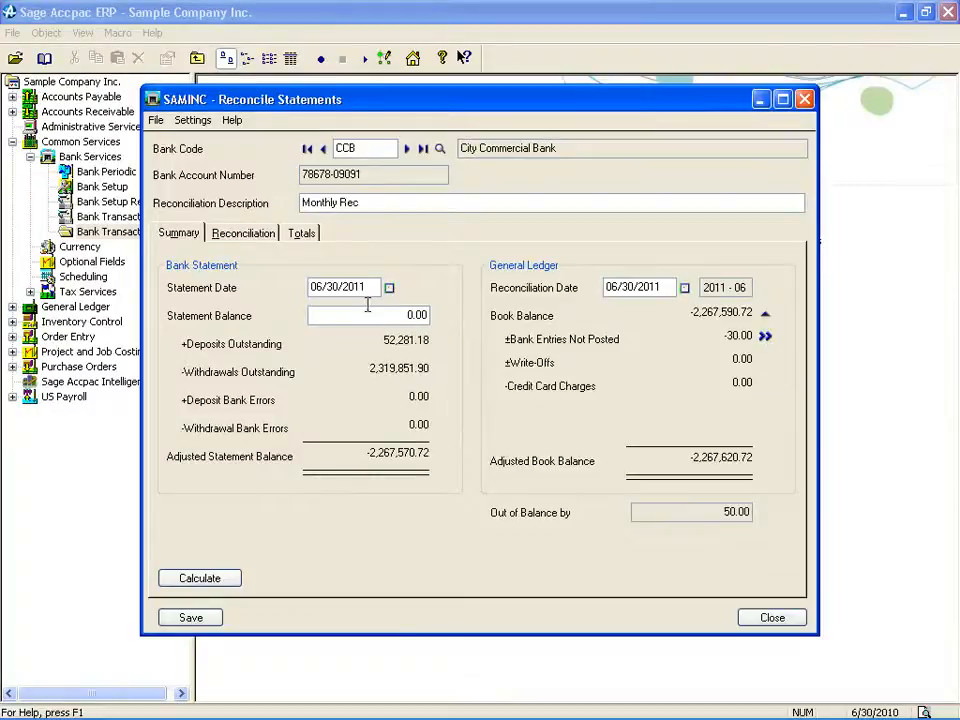
- Show the reconciliation transactions sorted by Date and check the available transaction type and display filters, keeping both at All
click(272, 236)
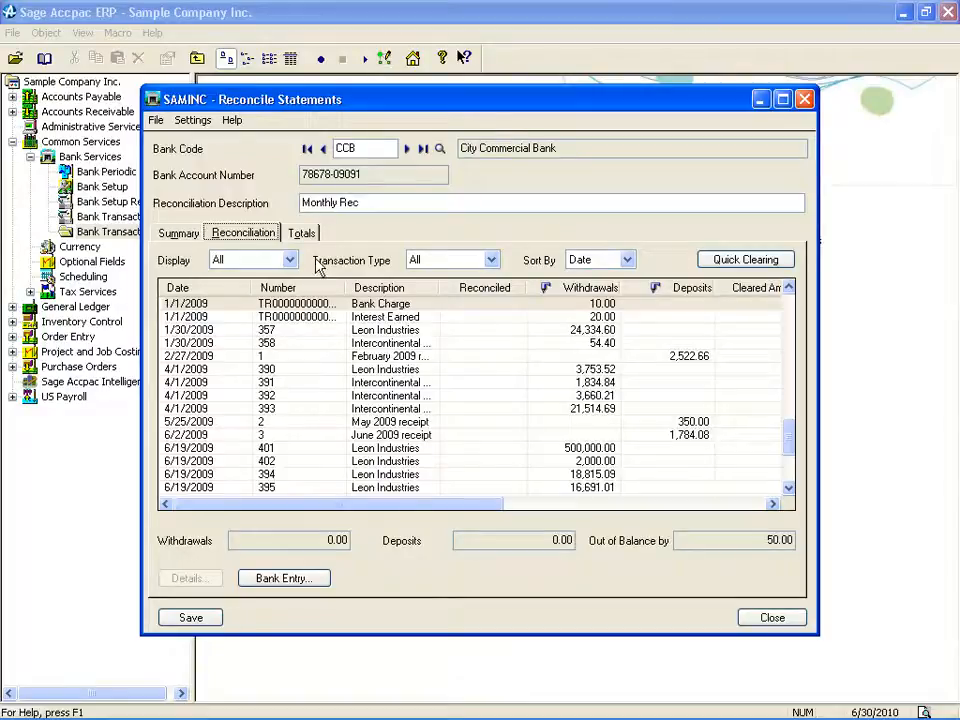
click(627, 260)
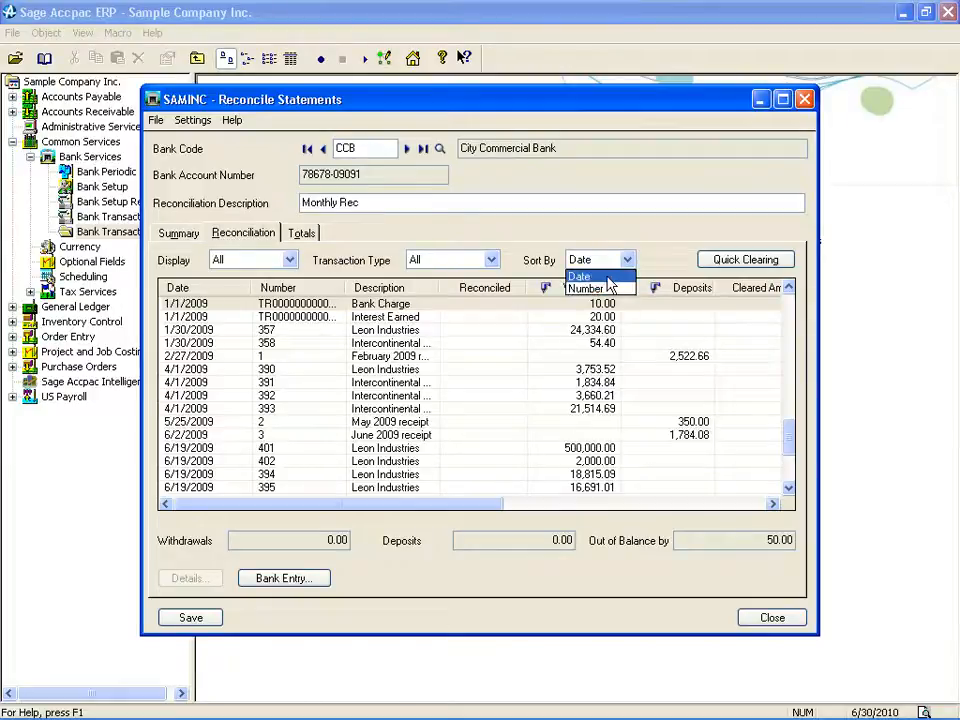
click(607, 277)
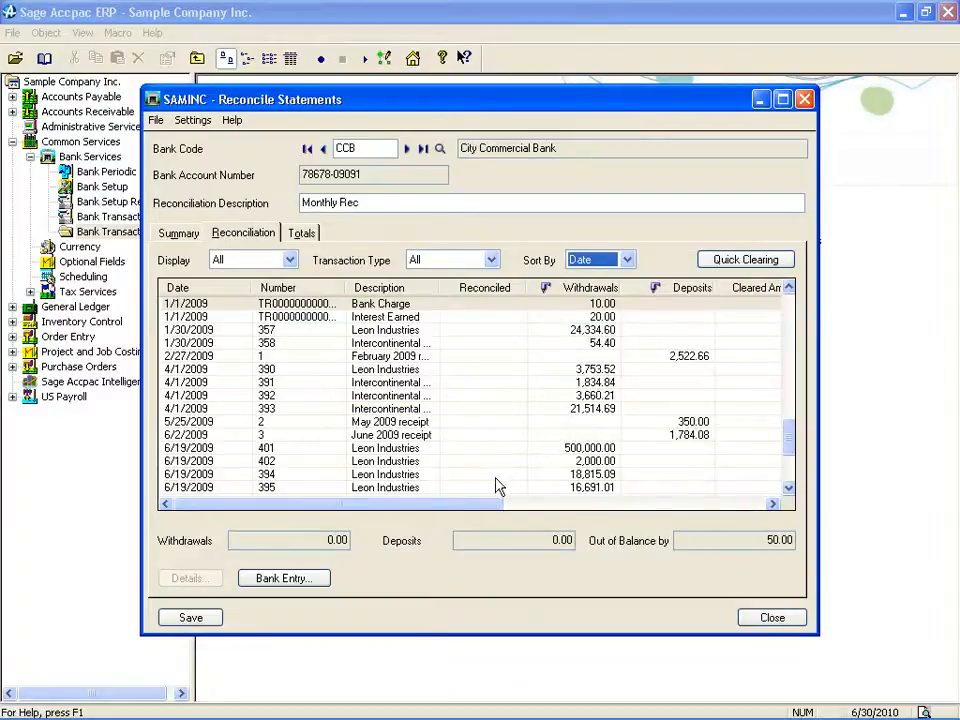
click(491, 260)
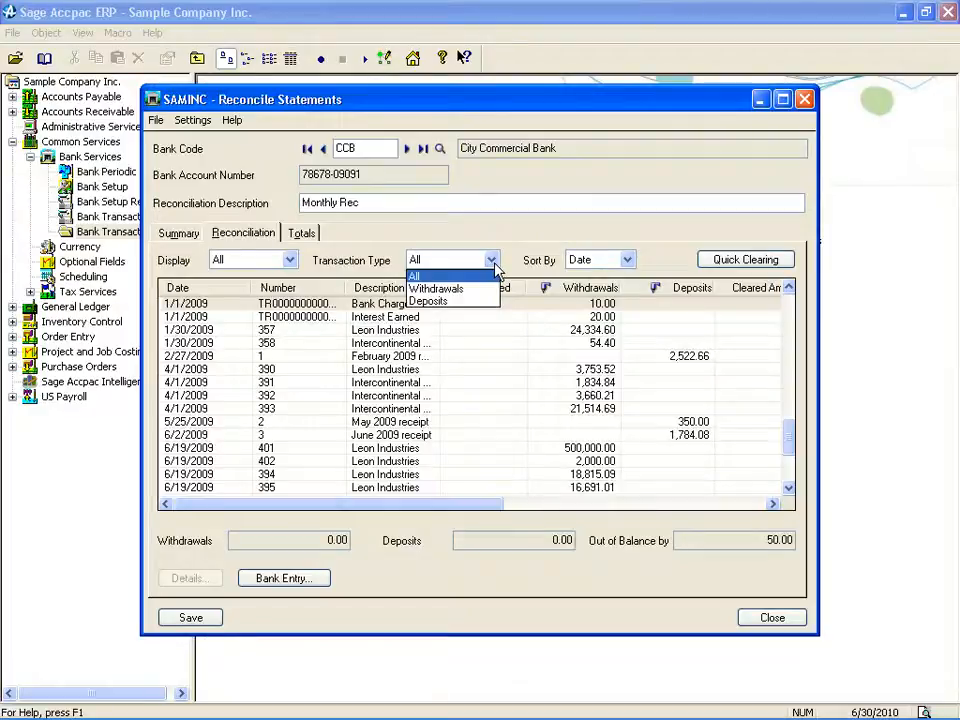
click(289, 260)
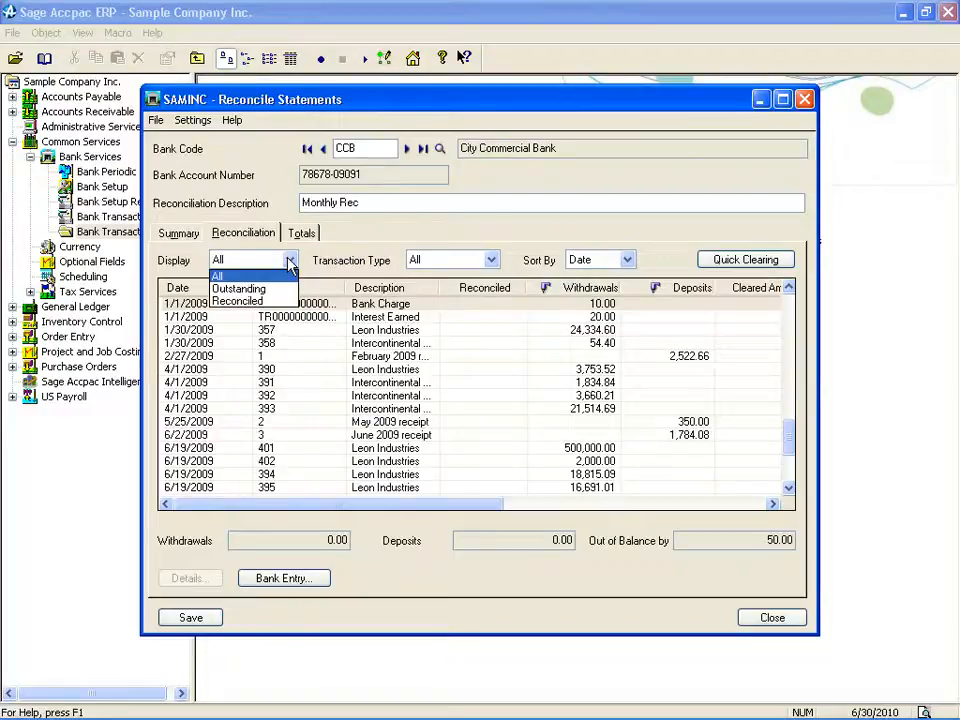
click(289, 262)
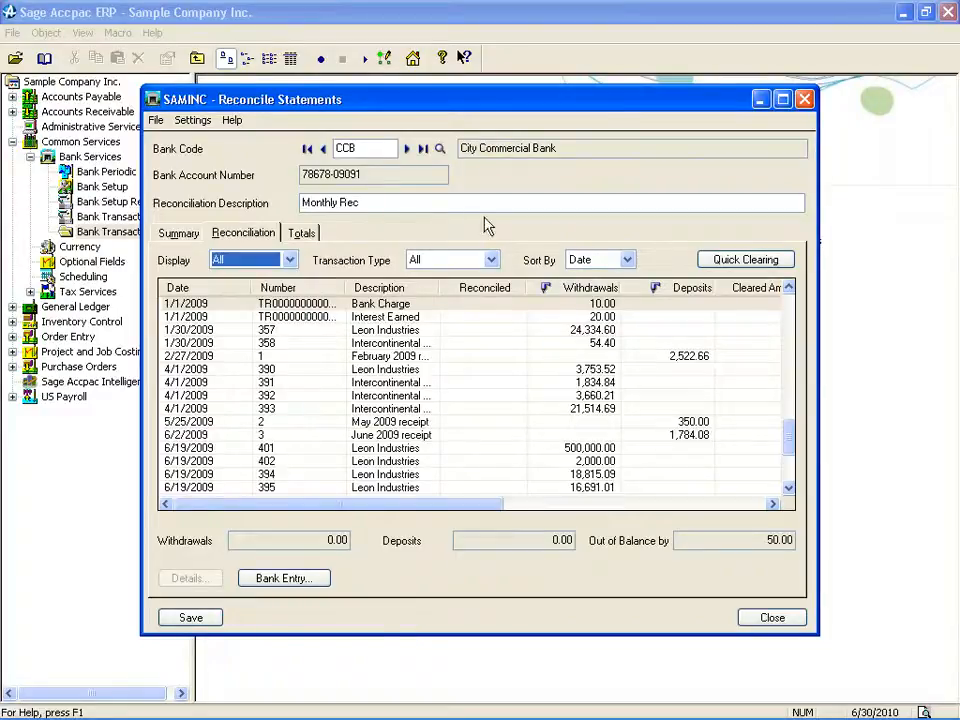
- Examine the Quick Clearing options for transaction type, status and transaction number range, and close them without processing
click(729, 268)
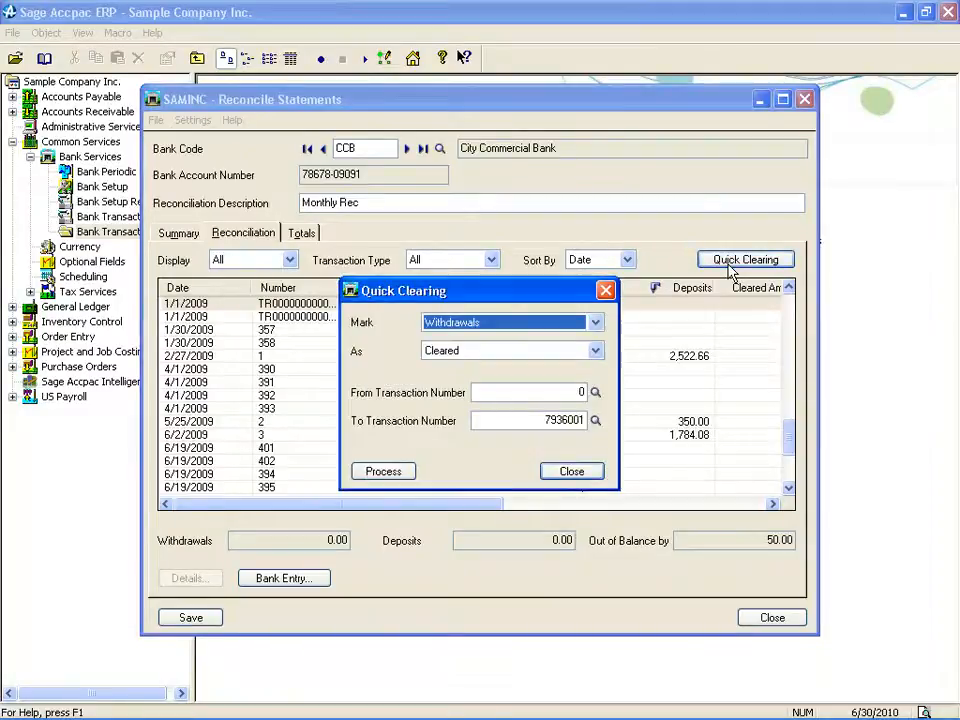
click(595, 323)
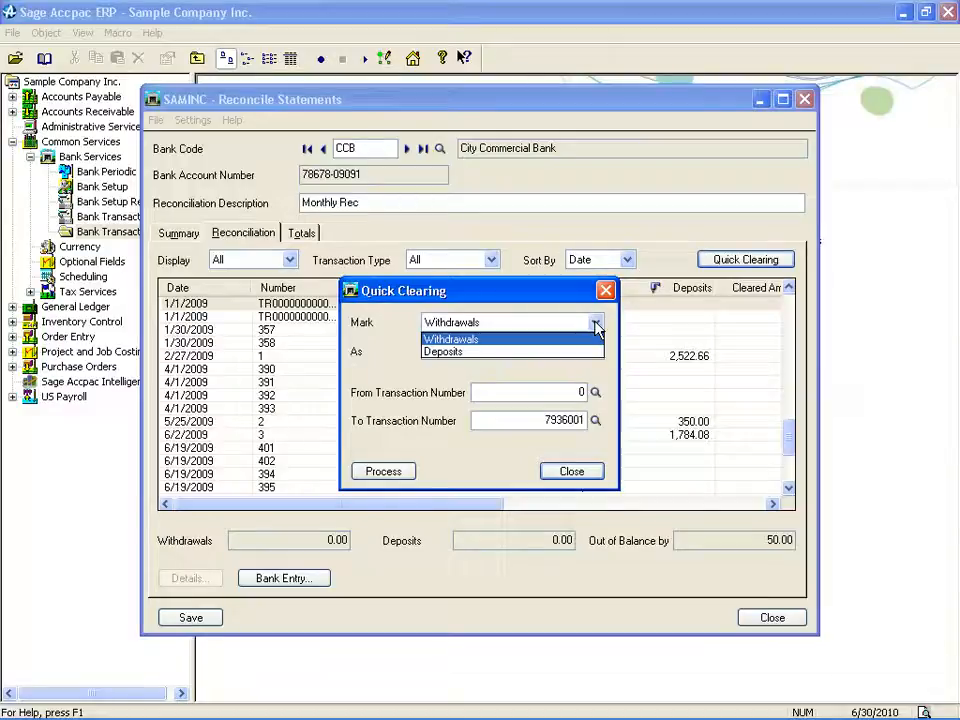
click(596, 322)
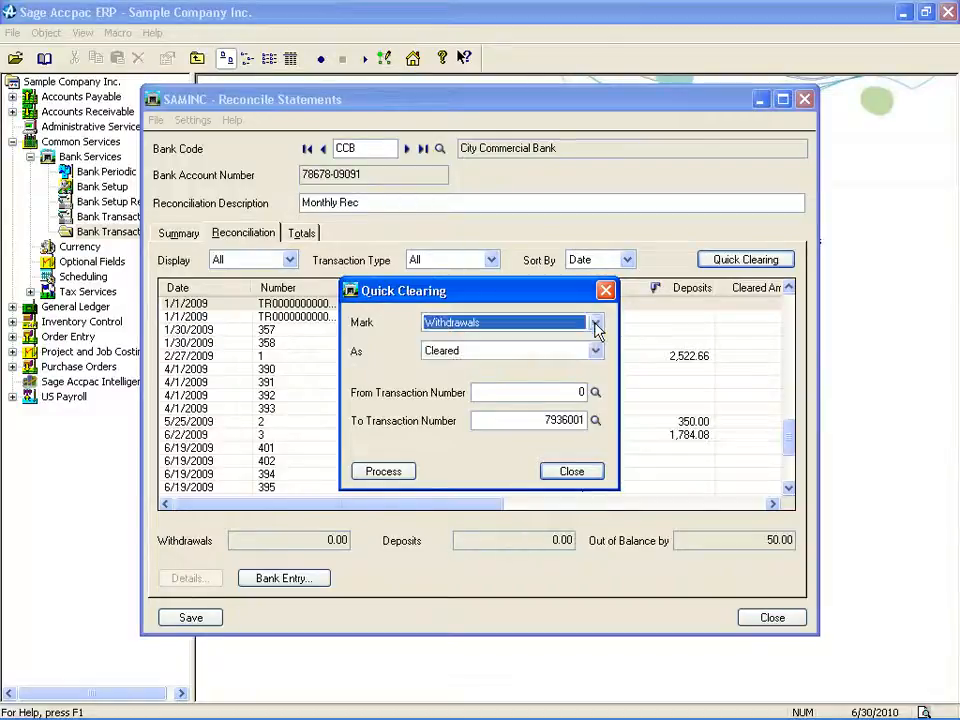
click(579, 391)
text(0)
key(Tab)
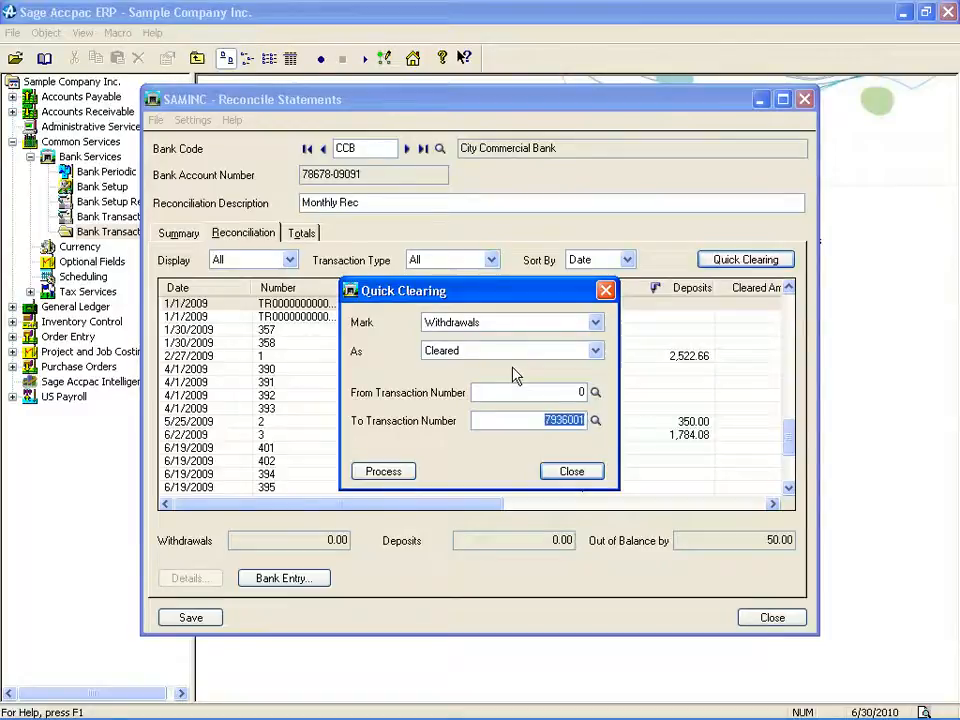
click(544, 390)
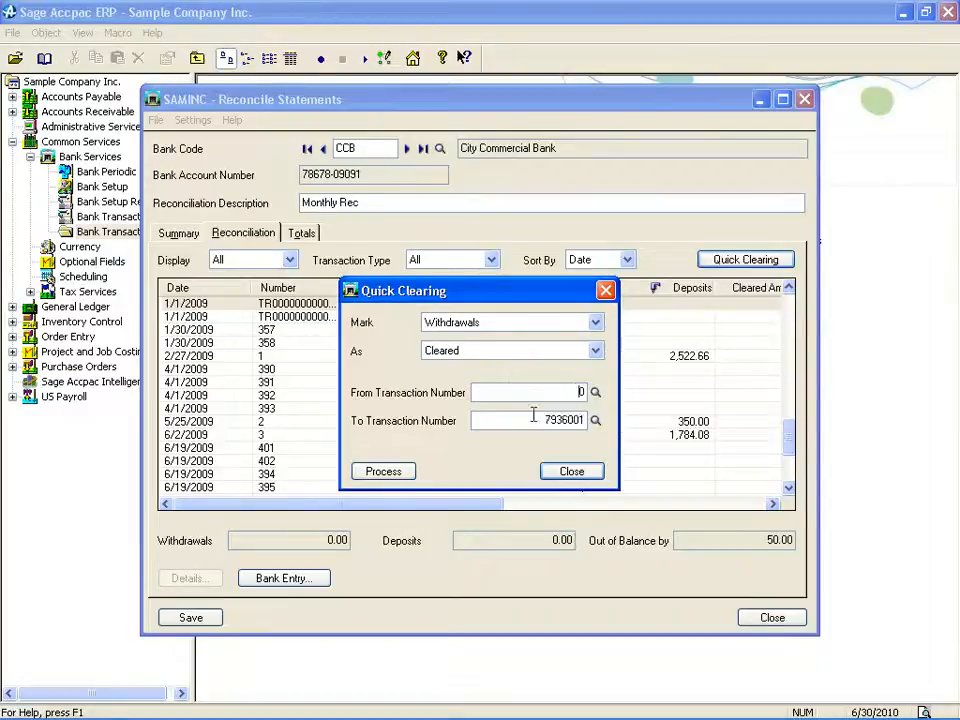
click(595, 351)
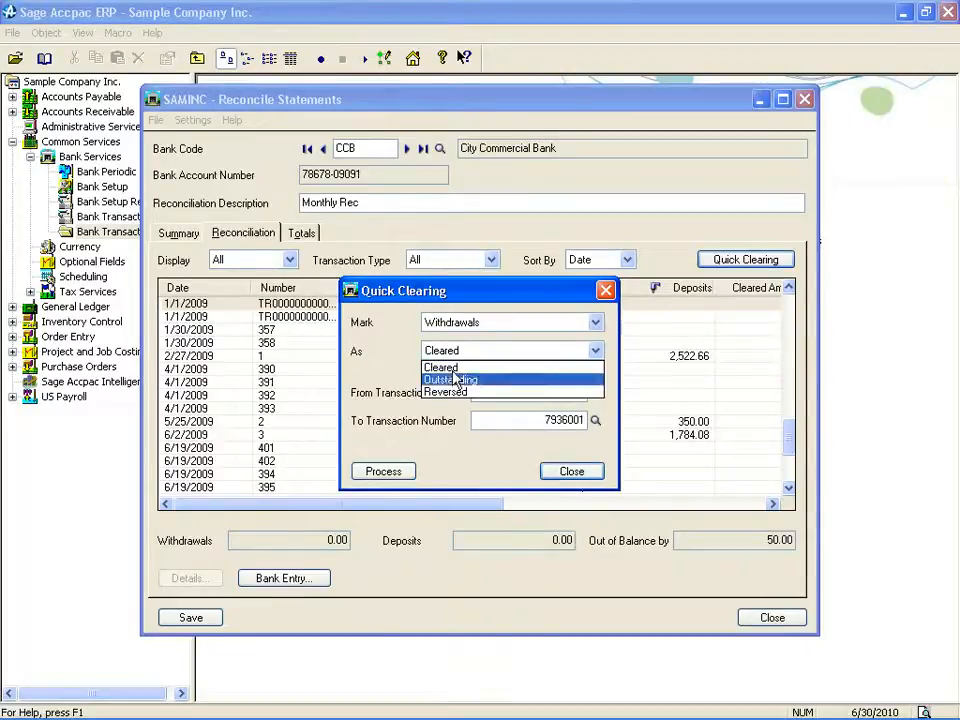
click(574, 472)
click(576, 472)
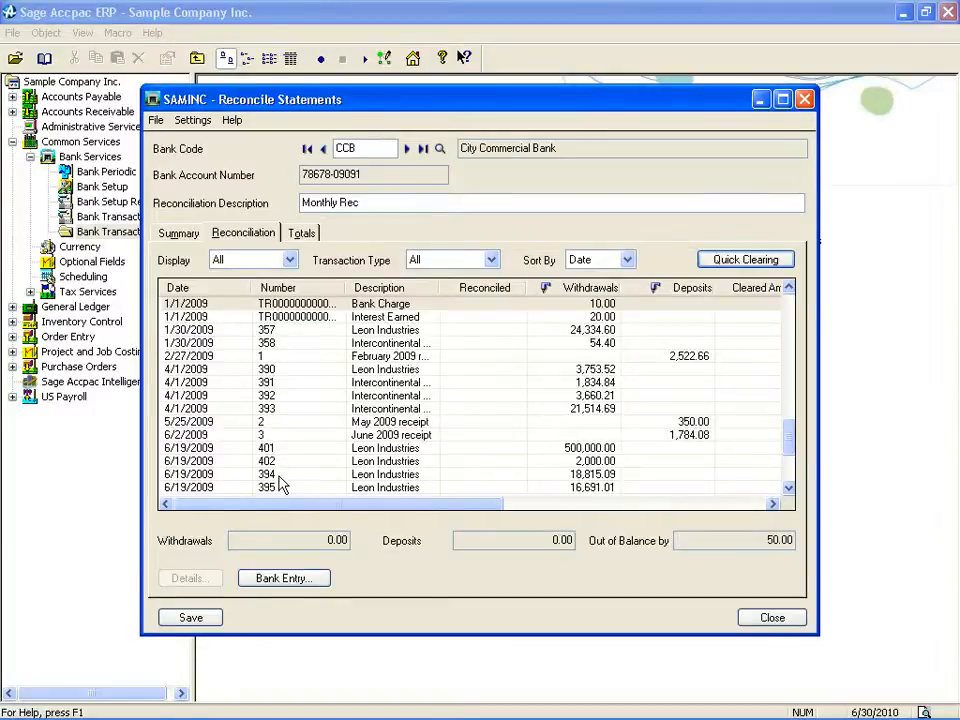
- Set the reconciliation status of the 24,334.60 withdrawal to Cleared
drag(298, 505, 451, 505)
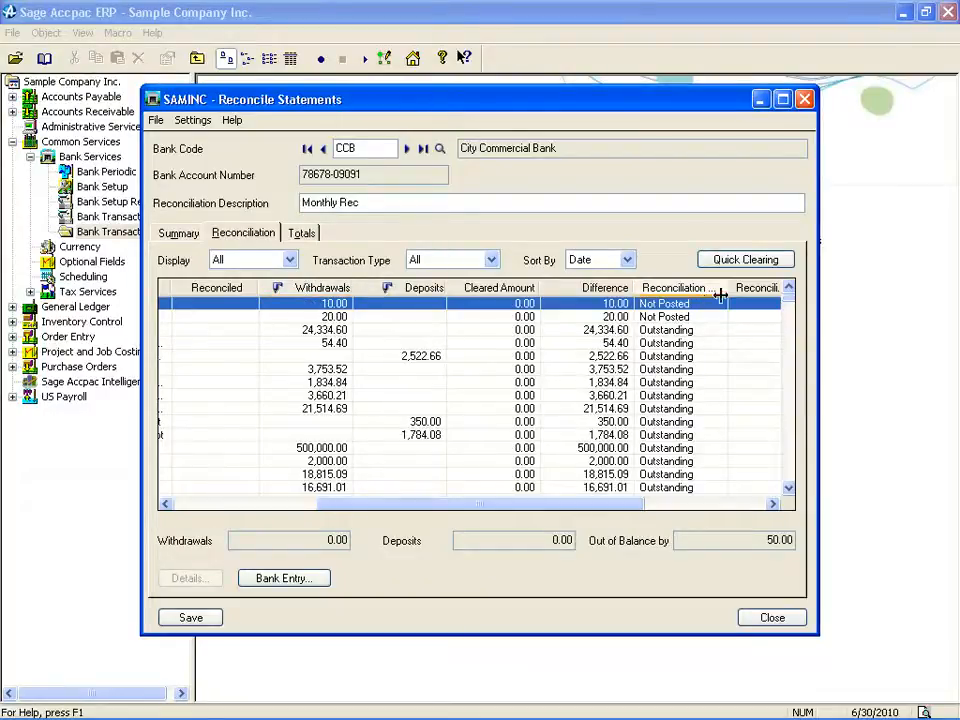
click(706, 333)
click(716, 334)
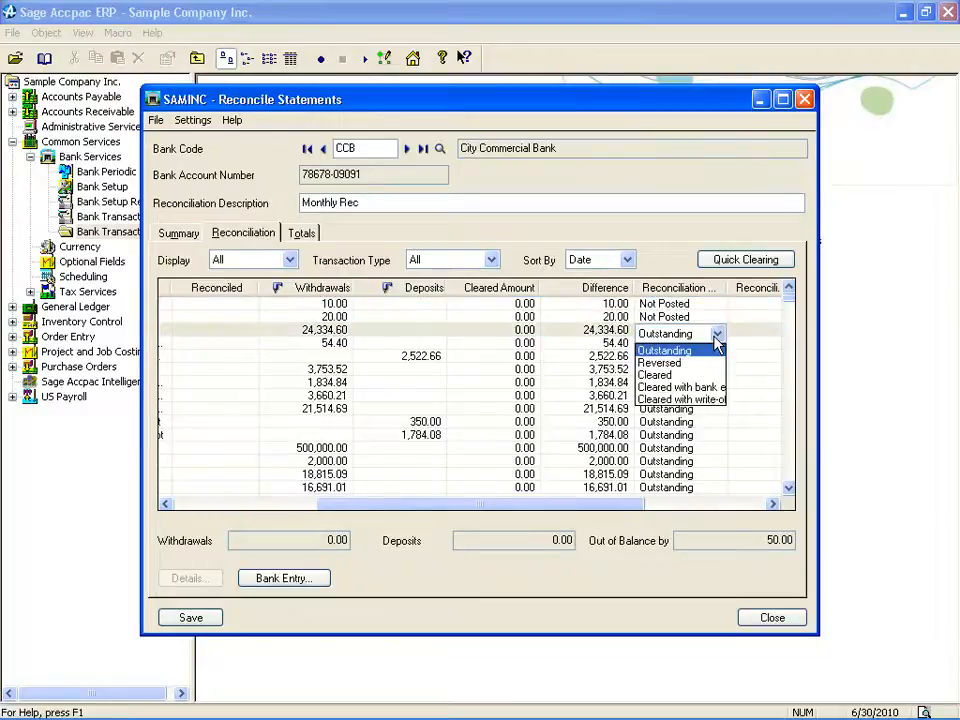
click(658, 375)
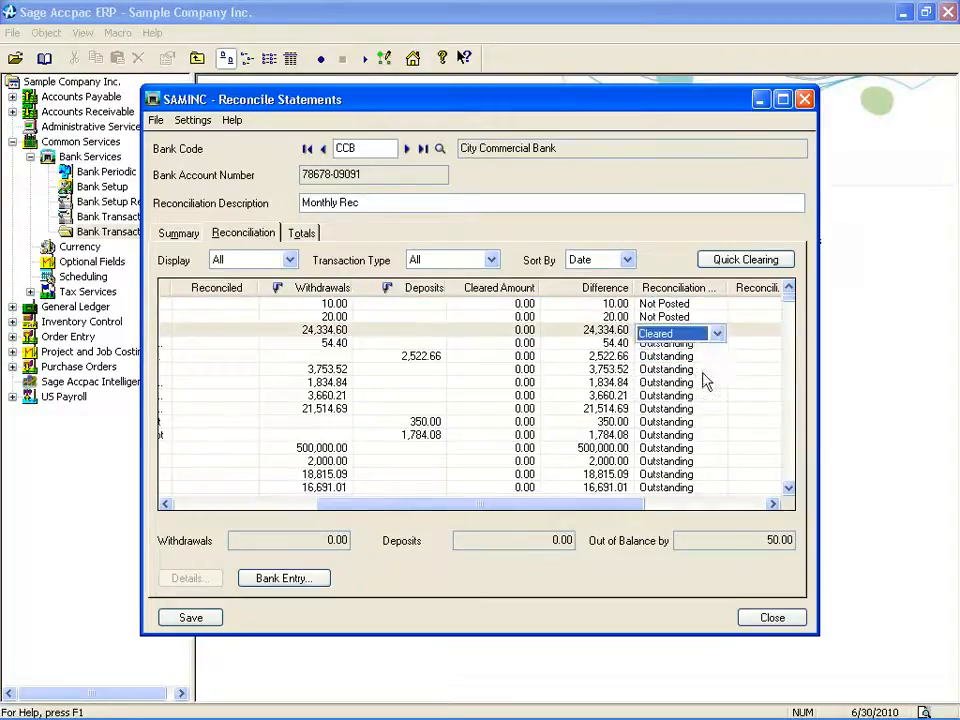
click(720, 335)
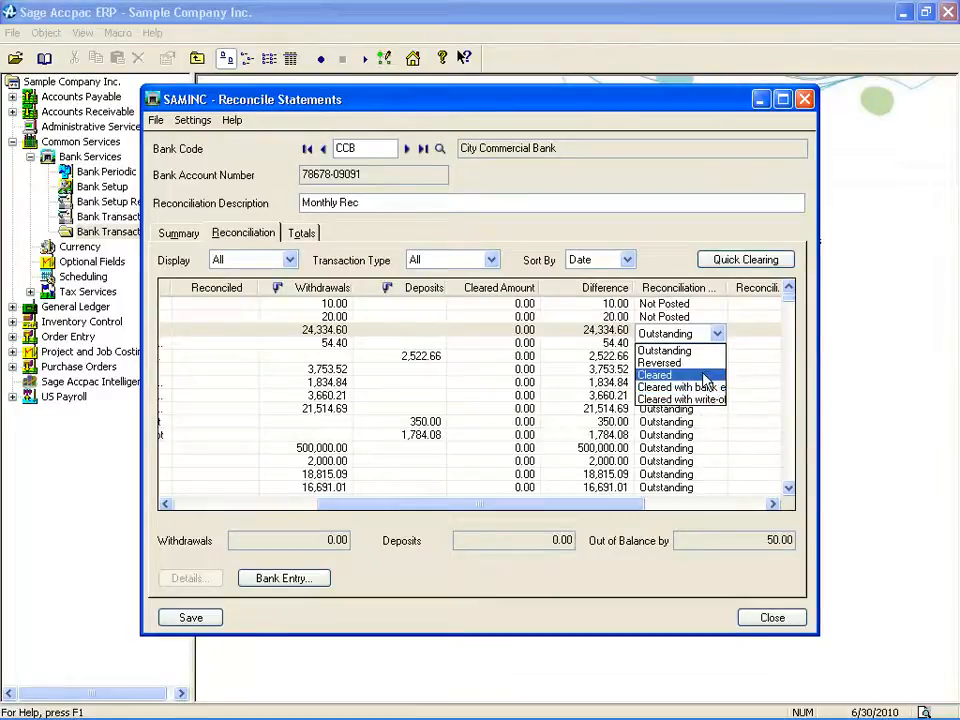
click(704, 376)
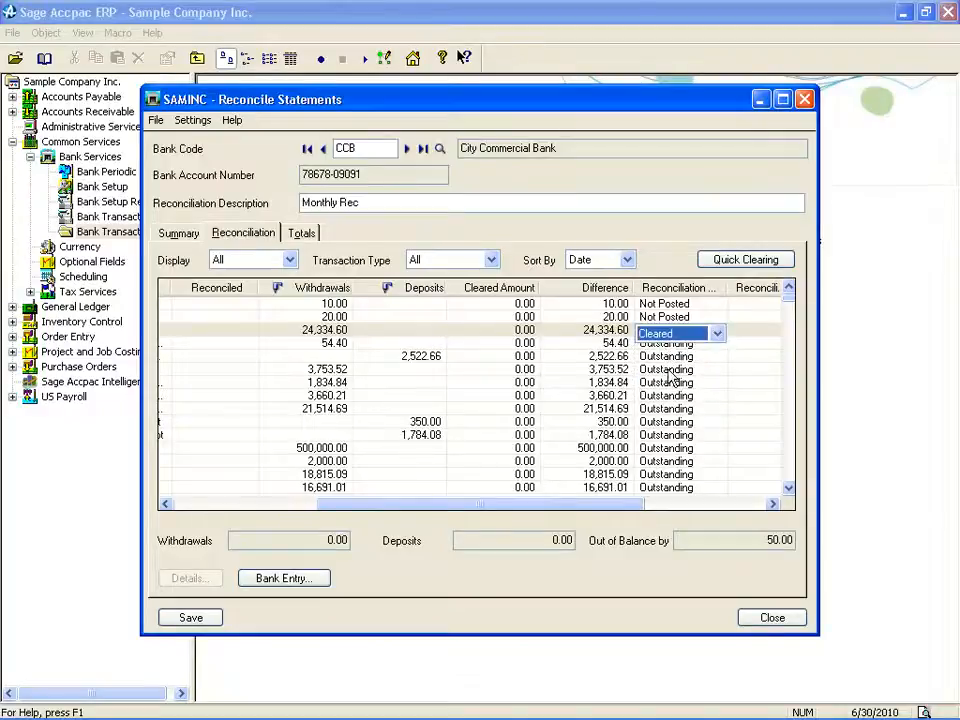
click(670, 372)
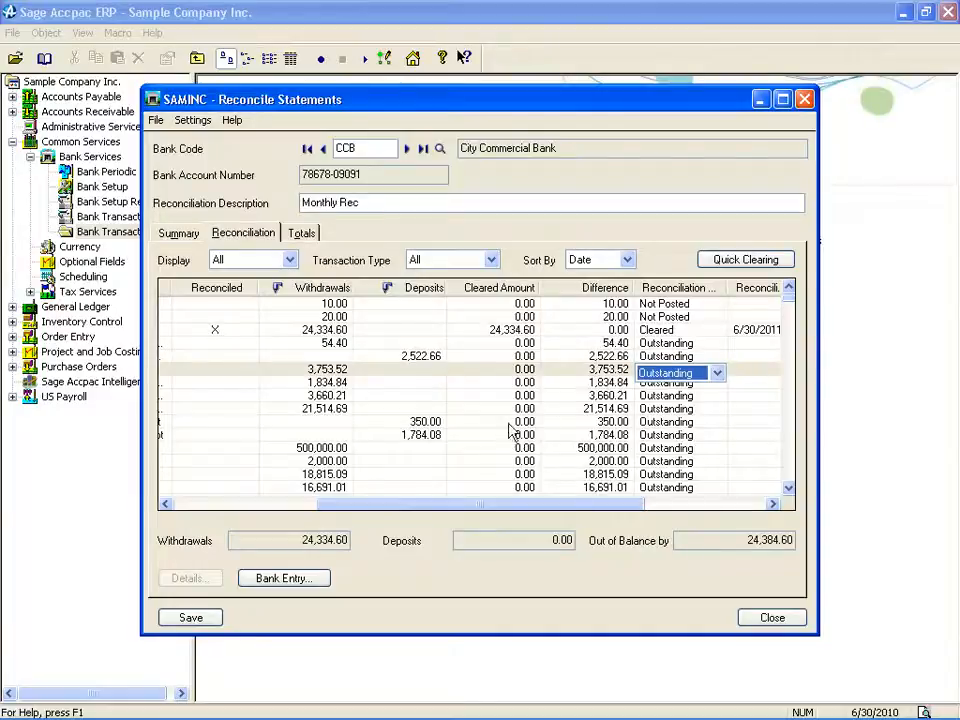
- Set the reconciliation status of the 2,522.66 deposit to Cleared and review the receipts that make up the deposit
click(433, 359)
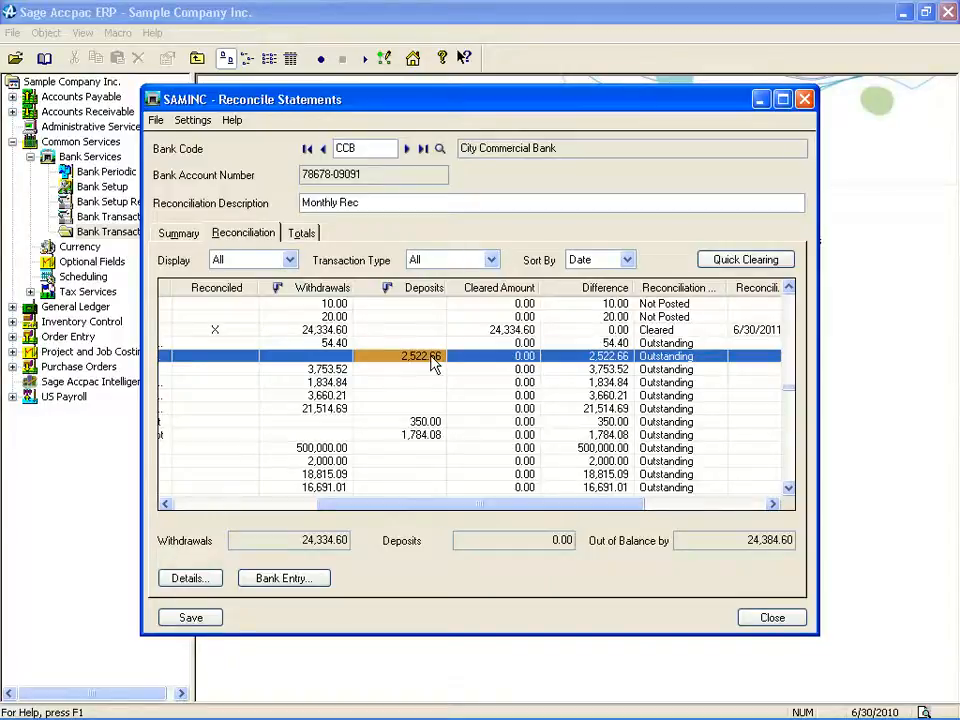
double_click(677, 357)
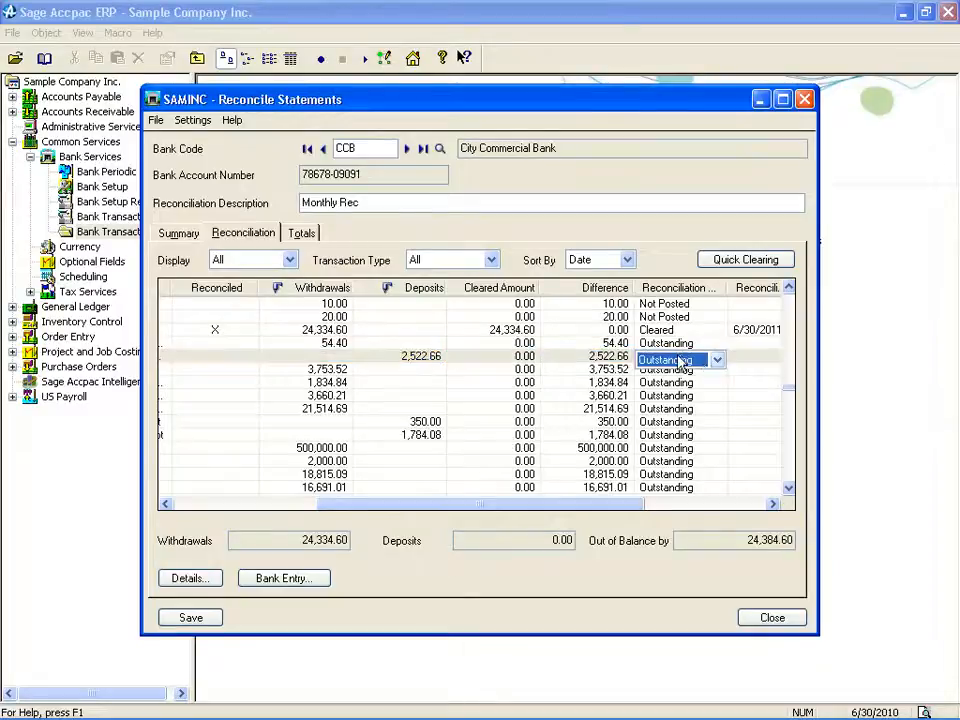
click(716, 361)
click(703, 392)
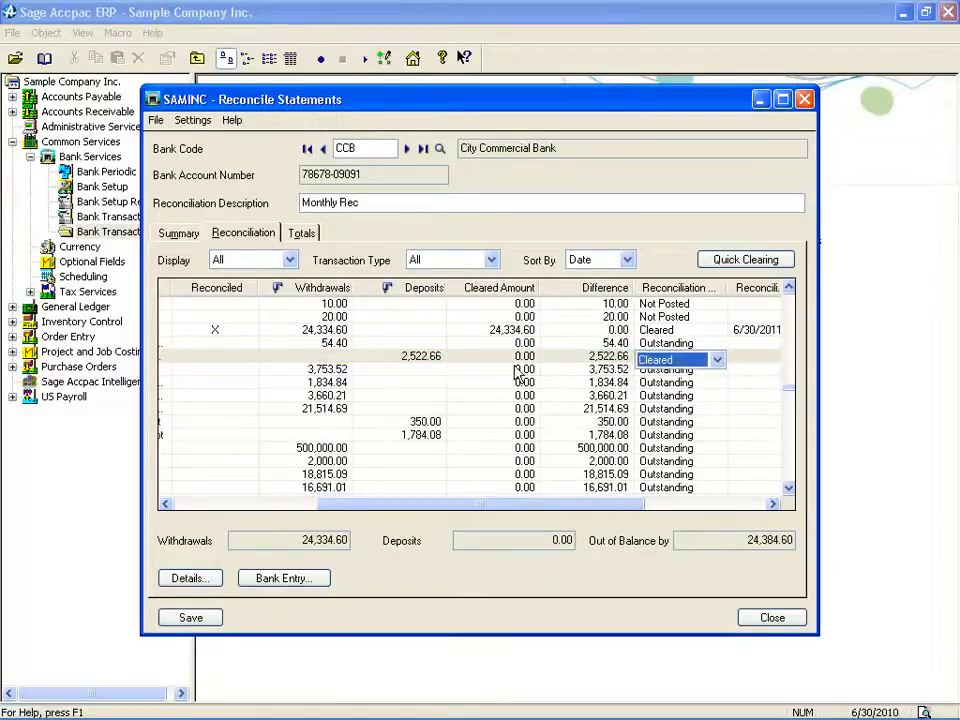
click(433, 359)
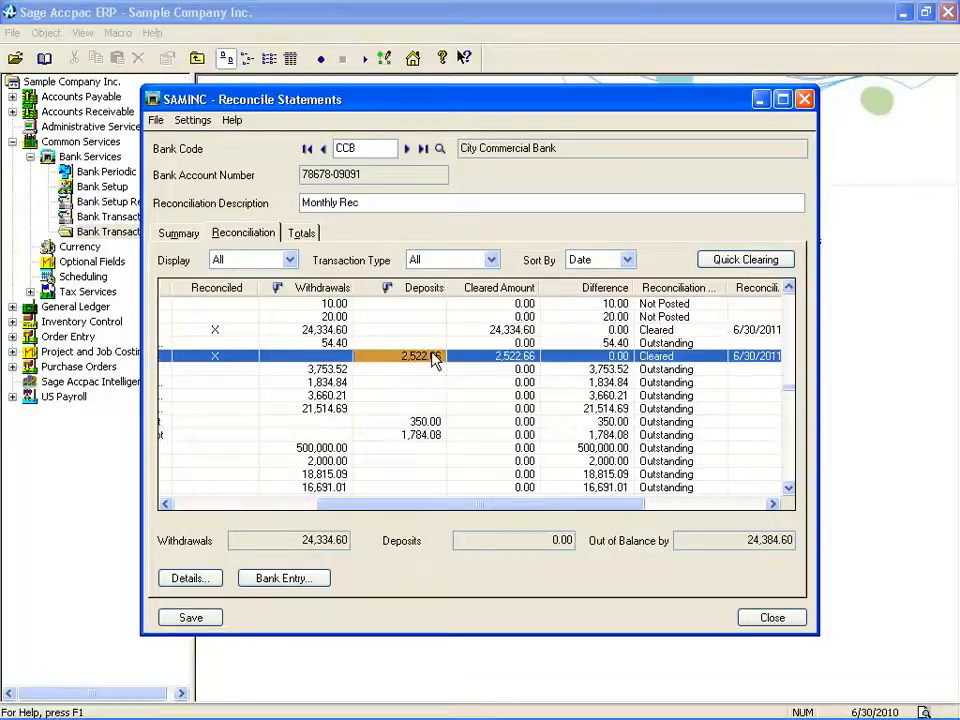
click(187, 579)
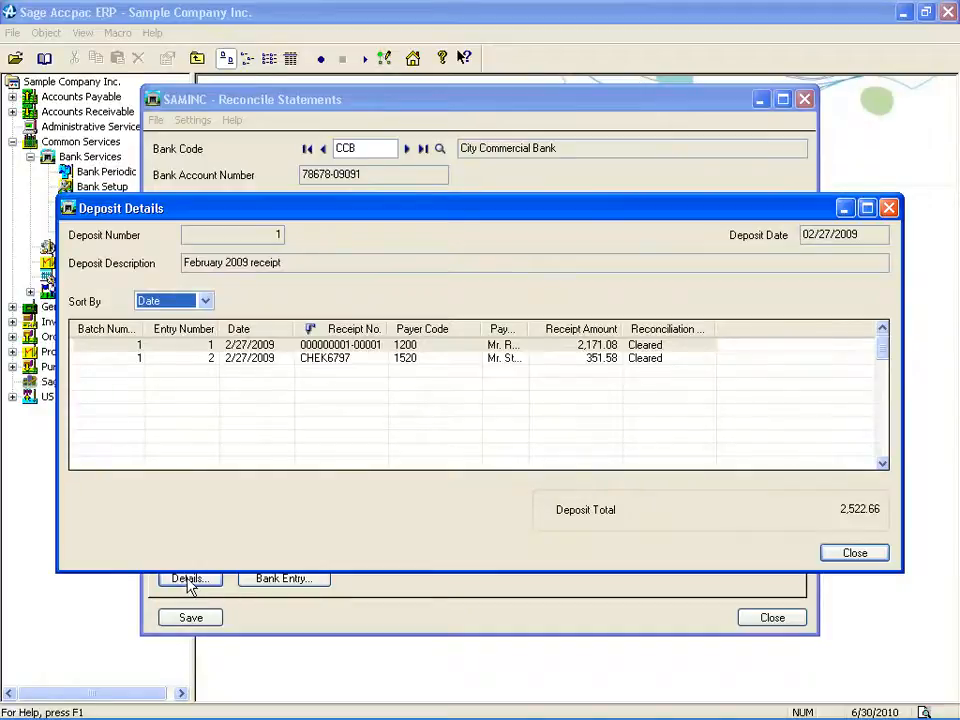
click(852, 553)
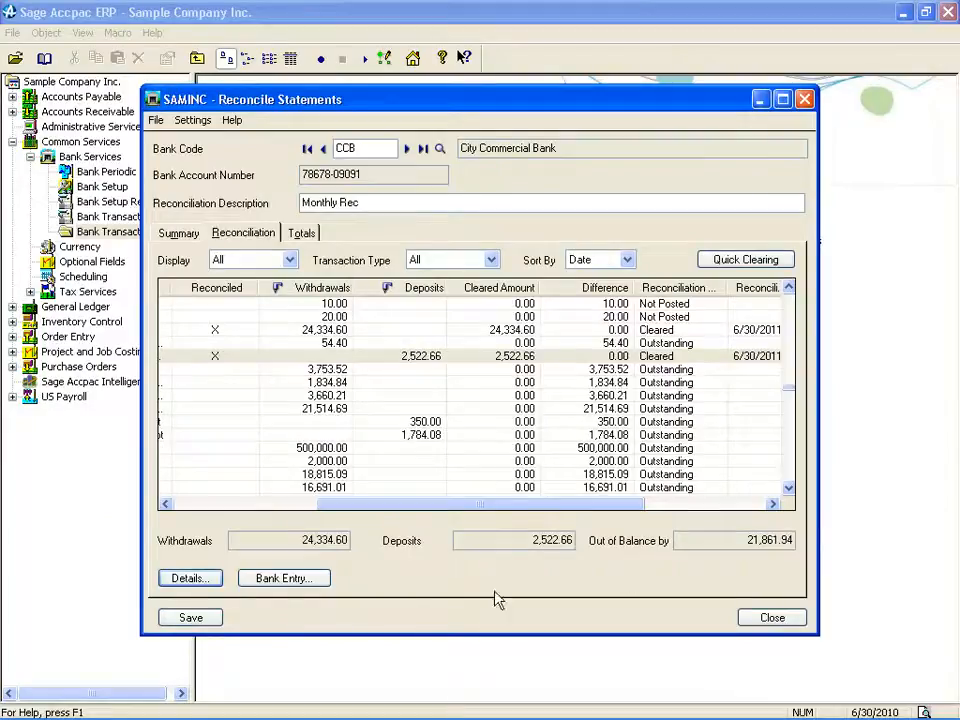
- Start a new bank entry for CCB and delete its SC bank service charges distribution line
click(320, 587)
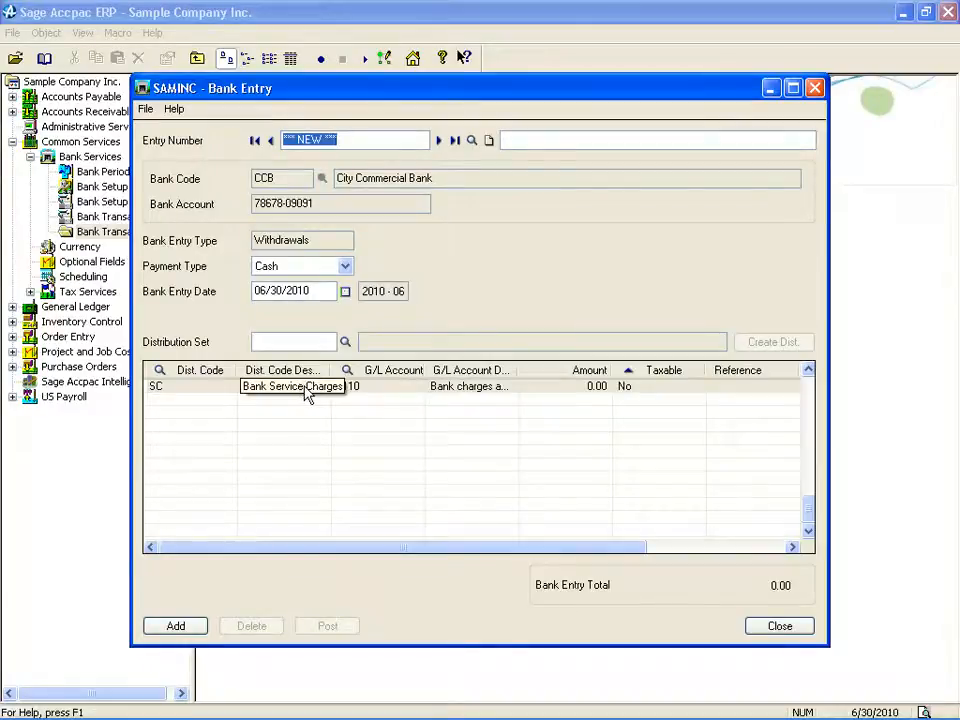
click(199, 390)
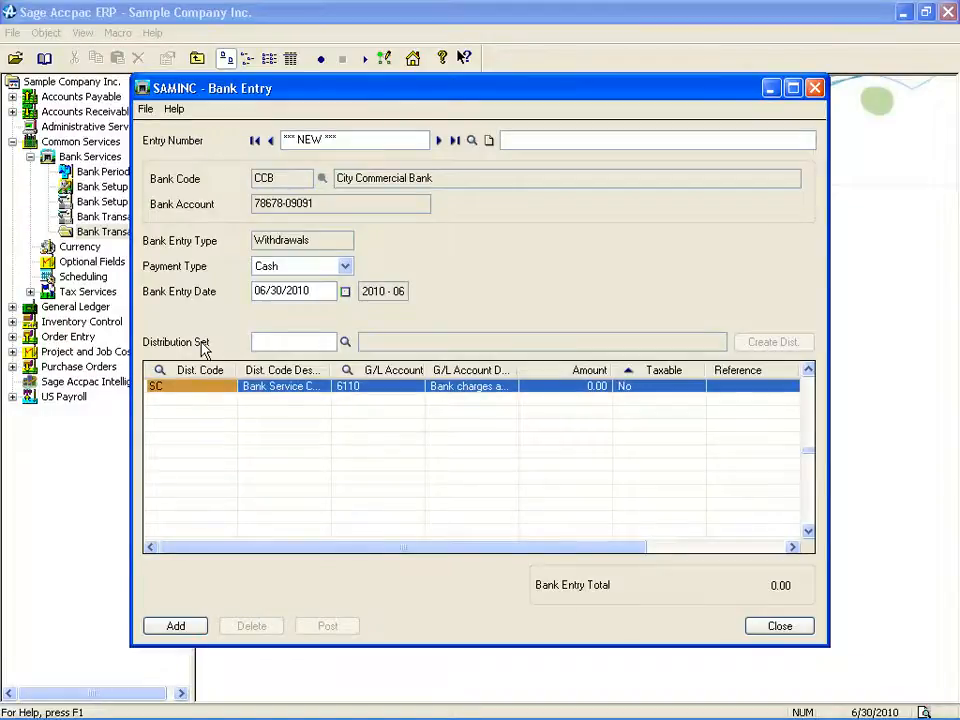
key(Delete)
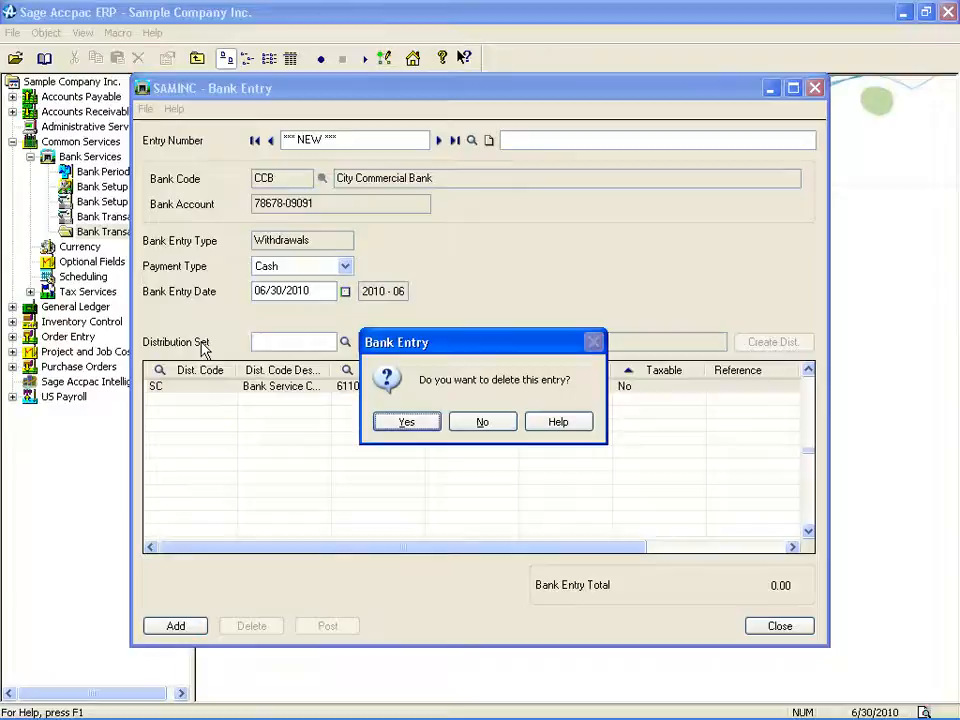
click(388, 420)
- Check the available bank entry types and payment types, keeping Withdrawals and Cash
click(345, 241)
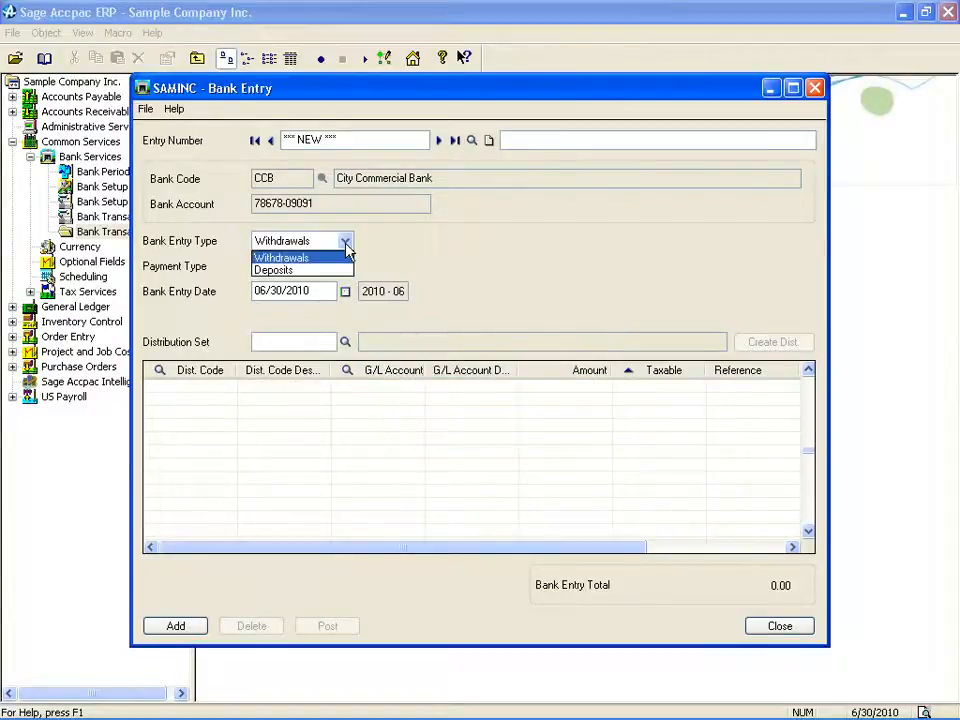
click(345, 248)
click(345, 267)
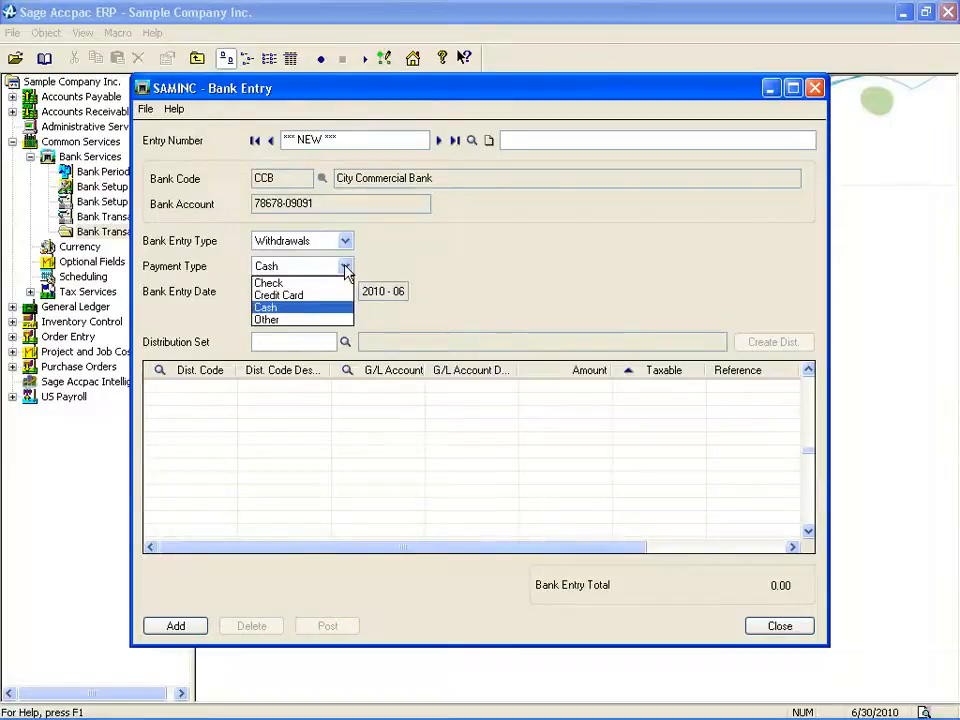
click(345, 267)
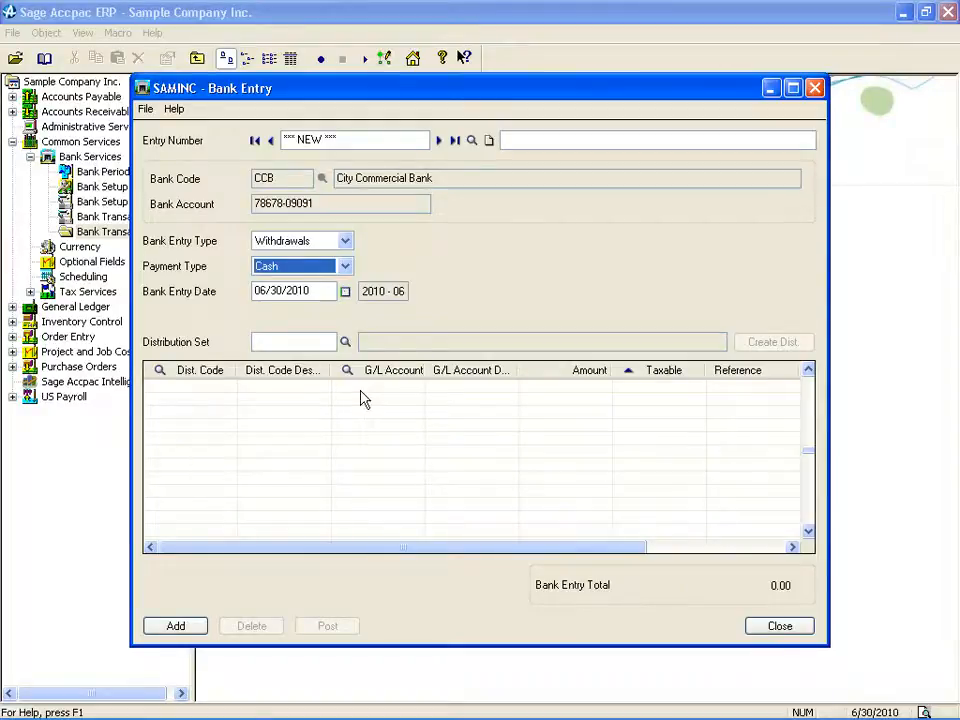
- Create the bank entry's distribution lines from the FEES distribution set and close the entry without saving it
click(345, 342)
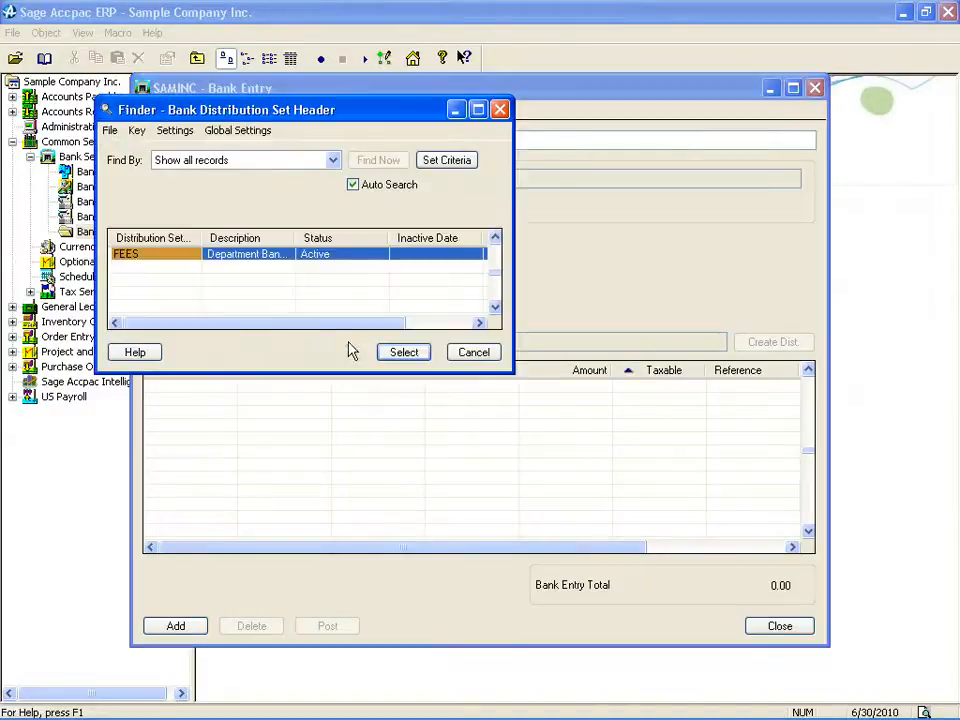
double_click(148, 258)
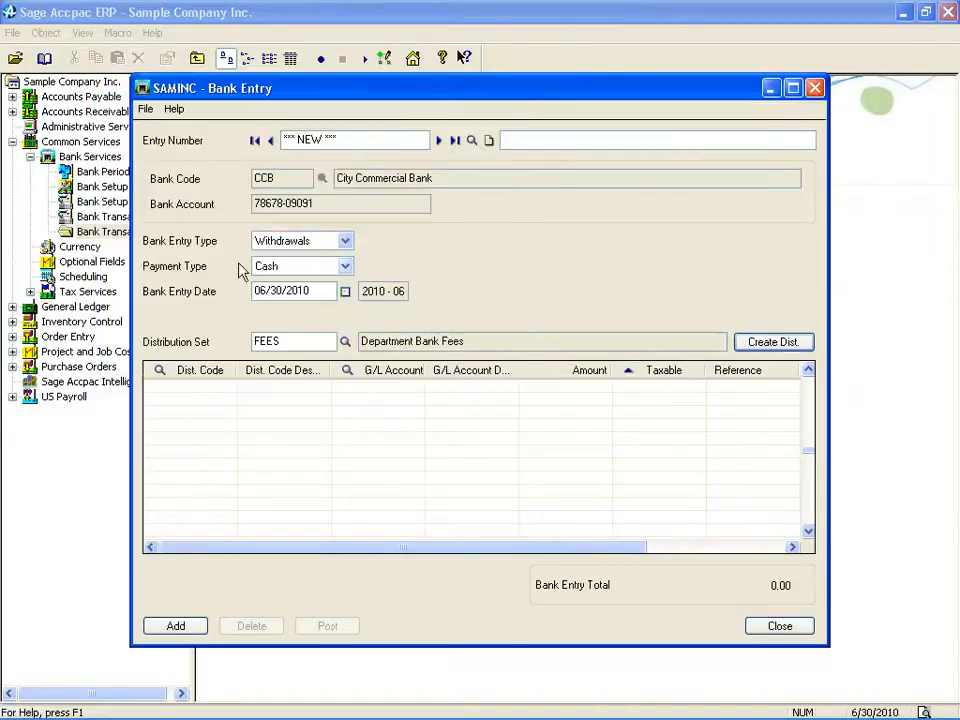
click(773, 342)
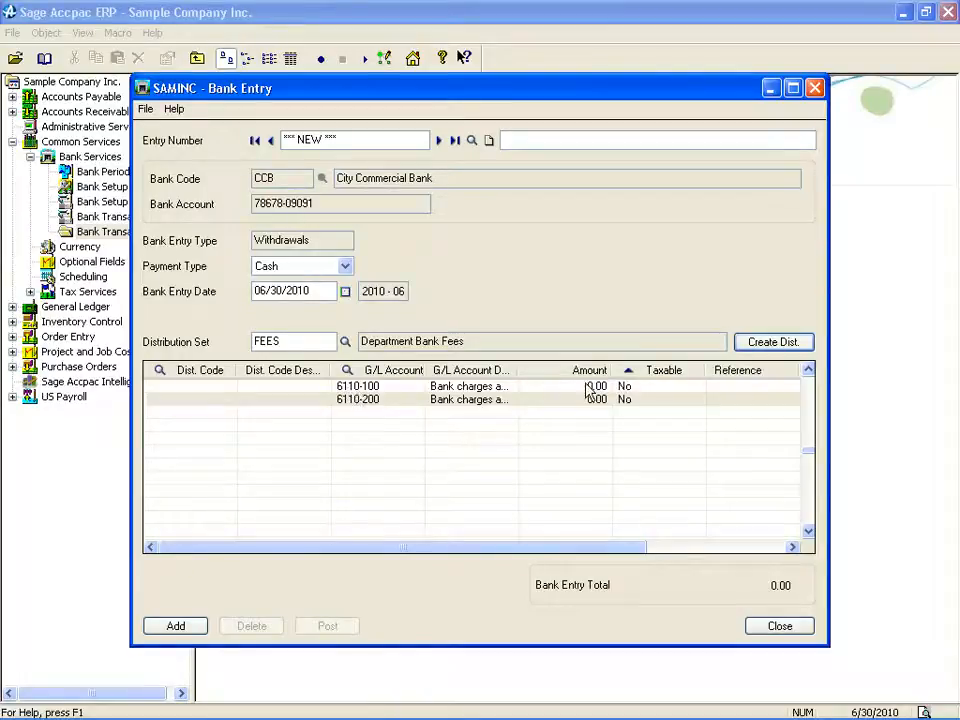
click(804, 627)
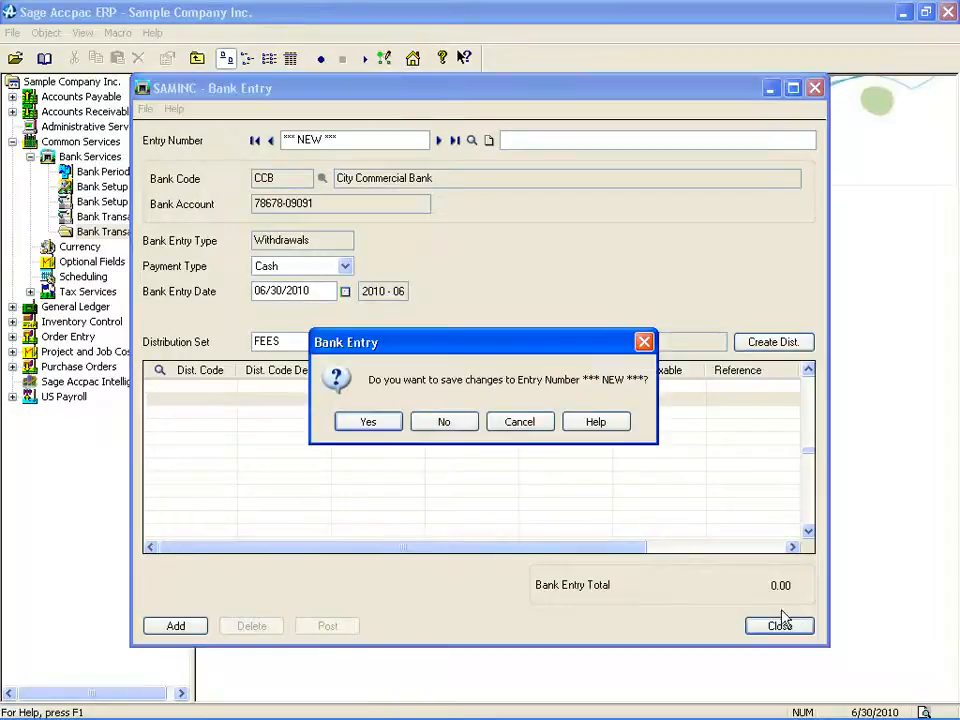
click(466, 427)
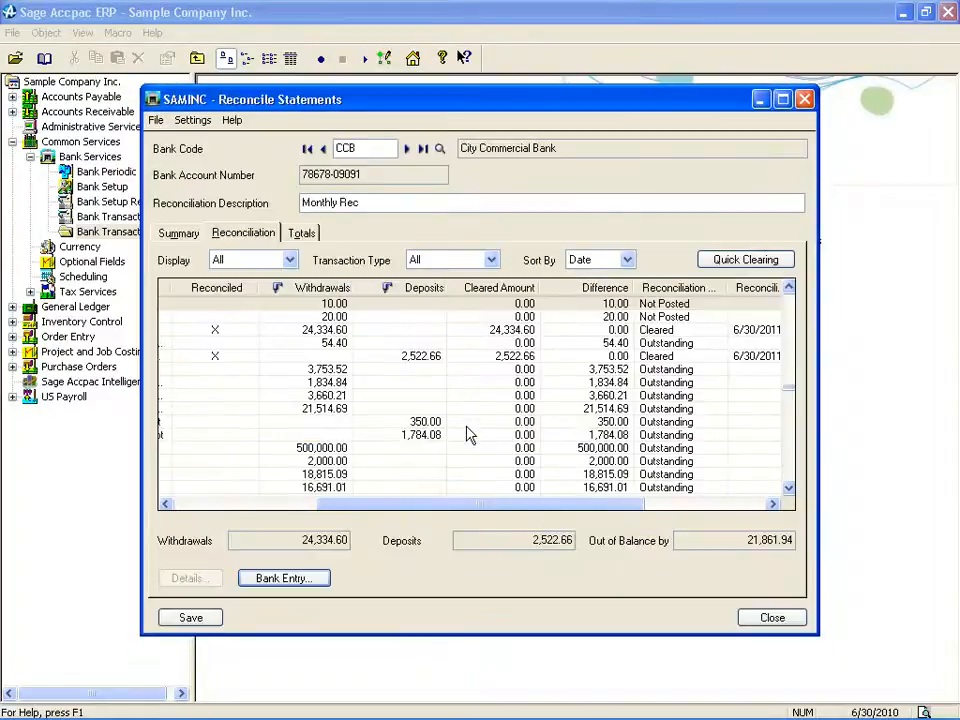
- Review the cleared withdrawal and deposit totals and the reconciliation summary, and close the statement reconciliation
click(317, 240)
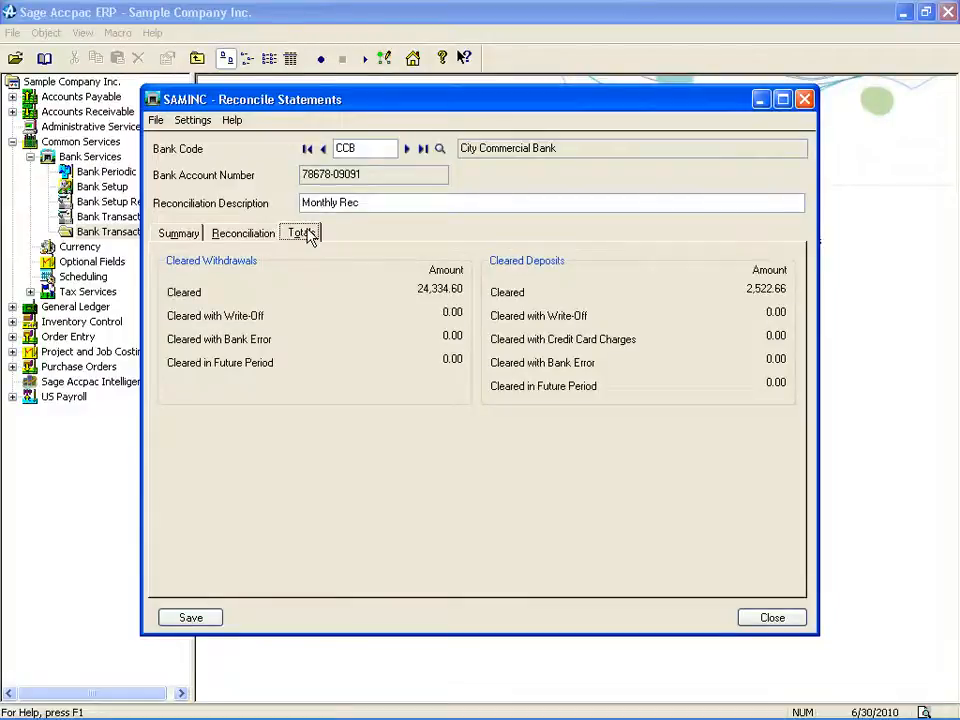
click(189, 236)
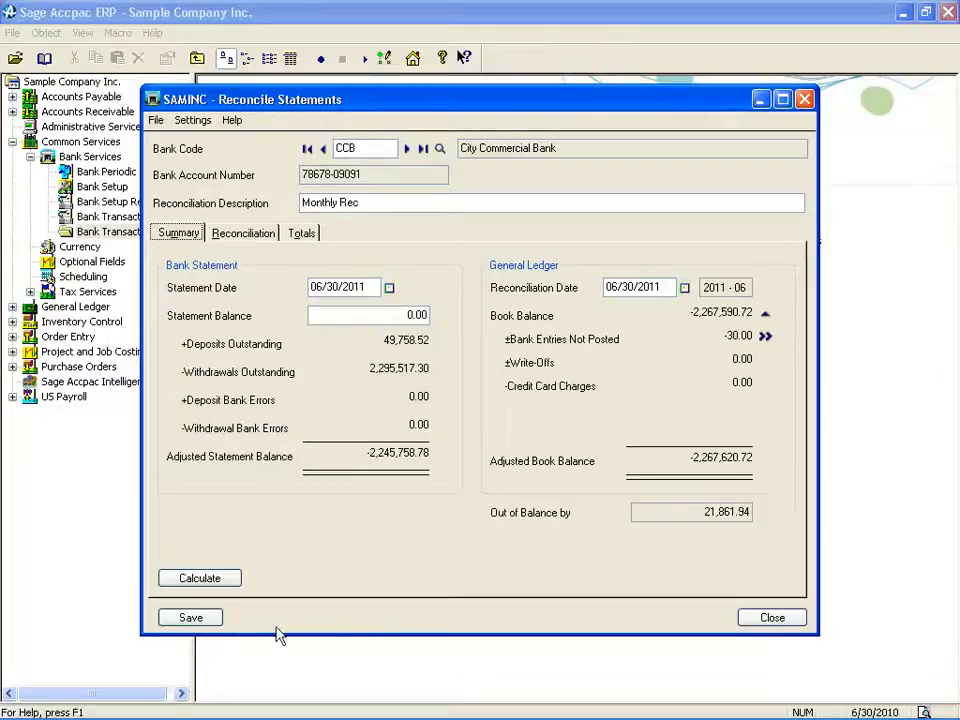
click(752, 620)
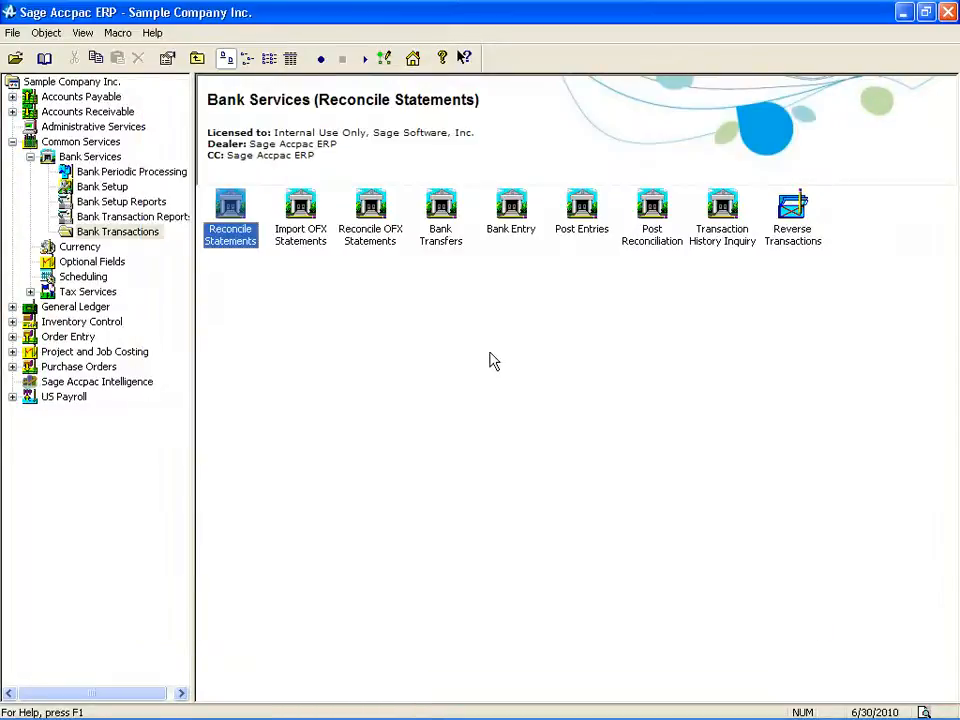
- Look at the Post Reconciliation and Reconcile OFX Statements windows, closing each without processing anything
click(650, 218)
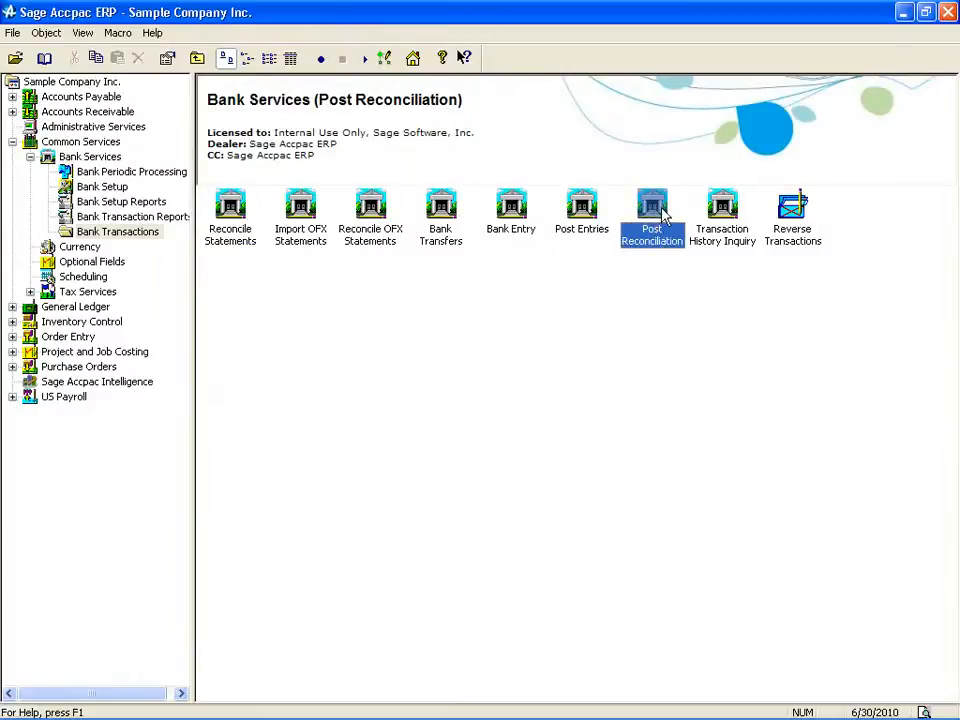
double_click(658, 217)
click(622, 427)
double_click(370, 210)
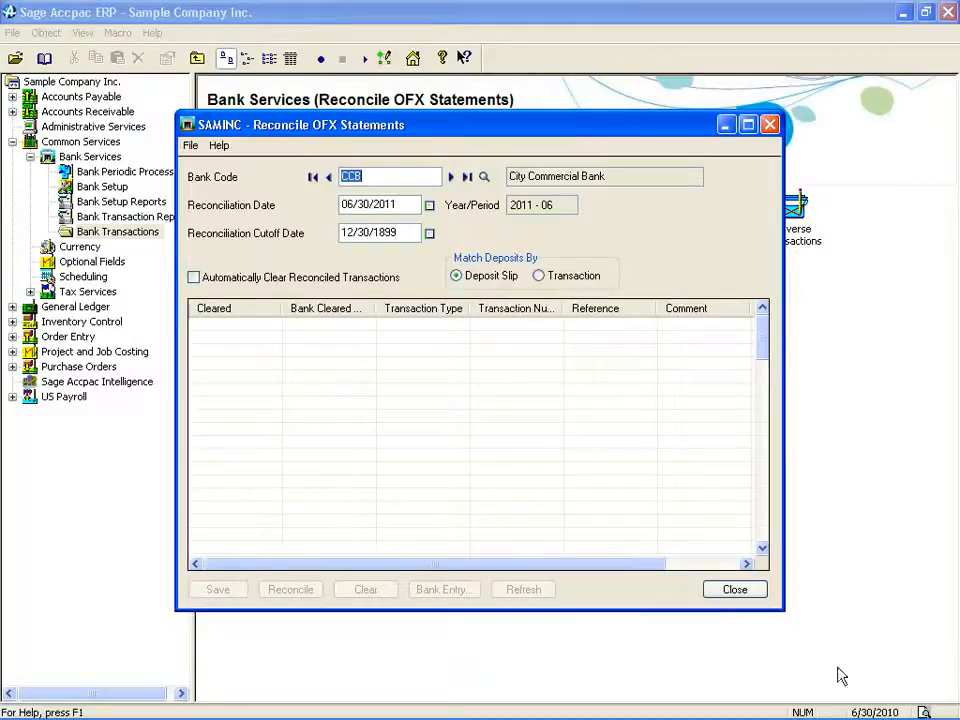
click(757, 592)
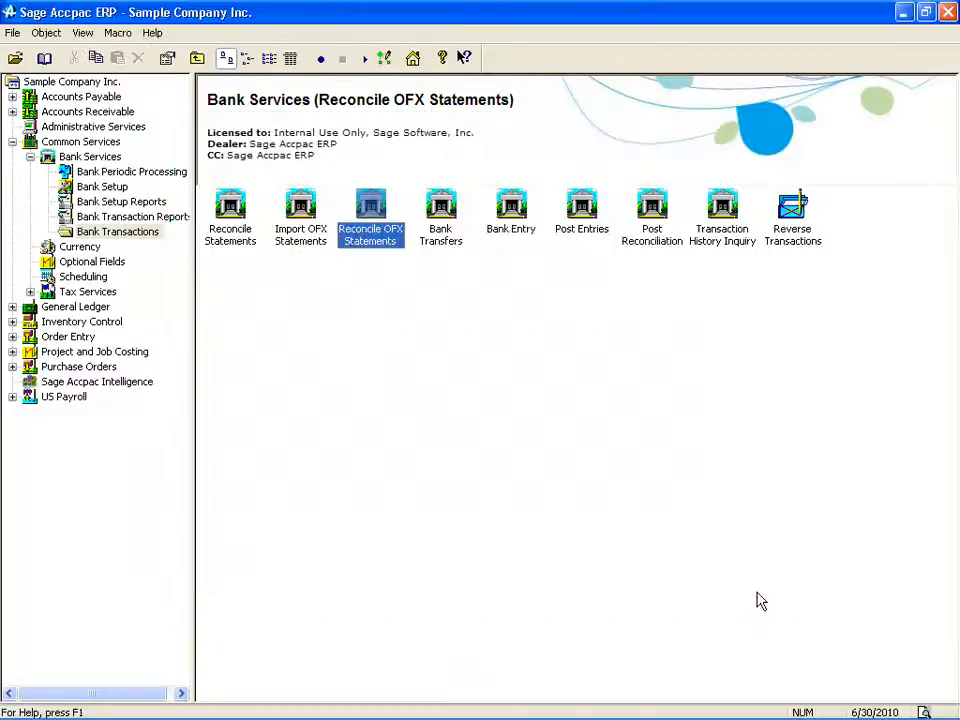